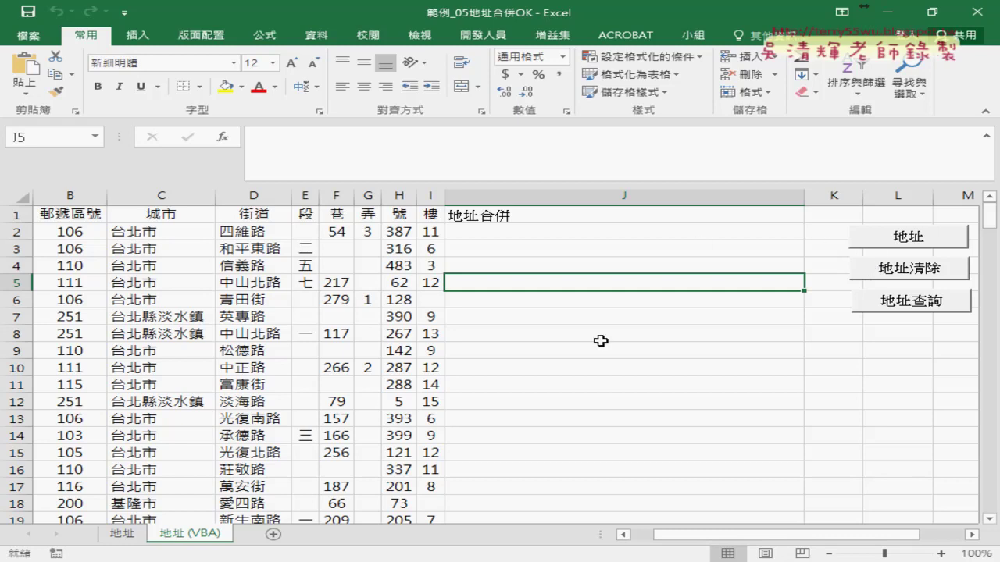
# Select the address header cells B1:I1, then cell J2 for the merged address
pyautogui.moveTo(718, 534); pyautogui.dragTo(697, 539)
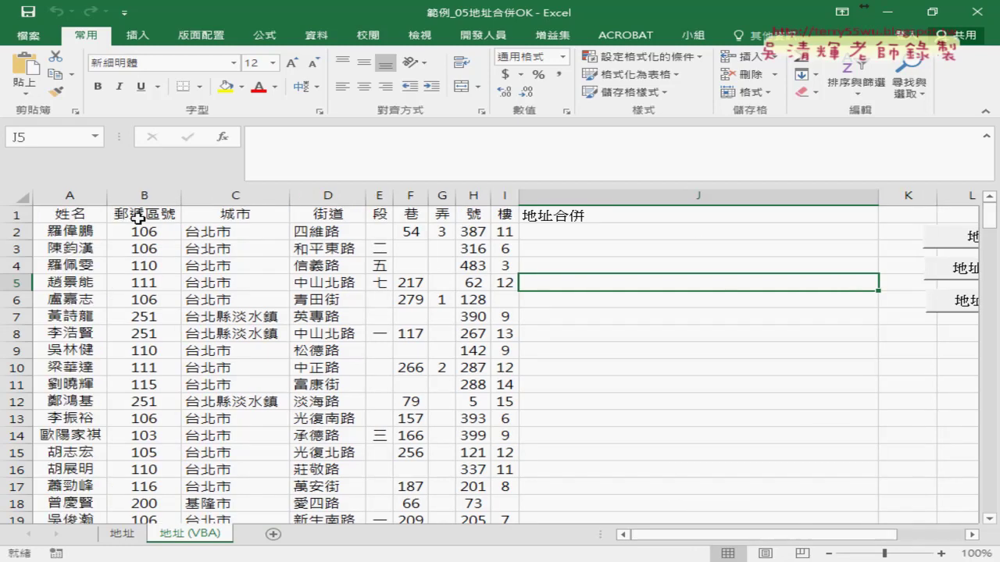
pyautogui.click(142, 217)
pyautogui.moveTo(142, 216); pyautogui.dragTo(499, 216)
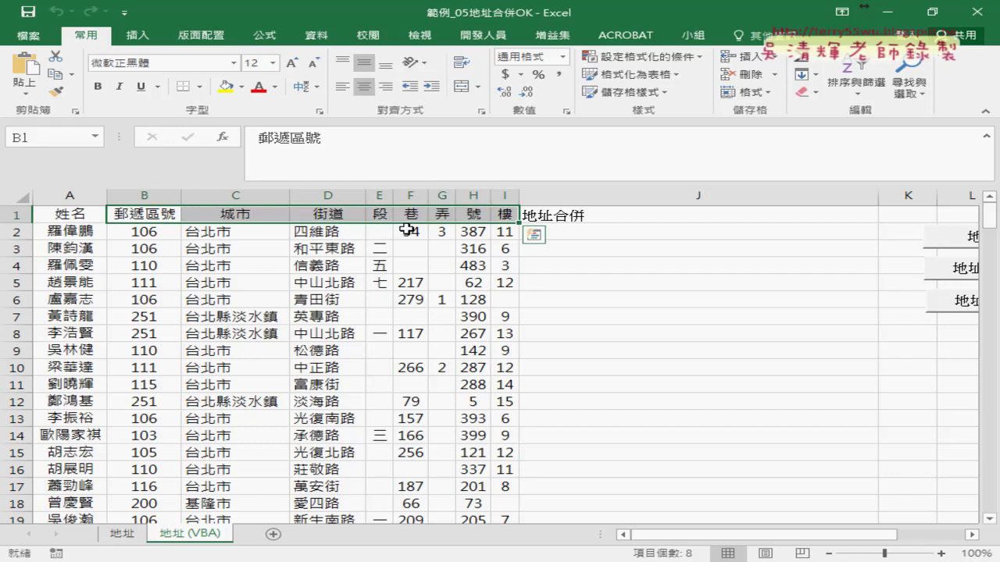
pyautogui.click(588, 238)
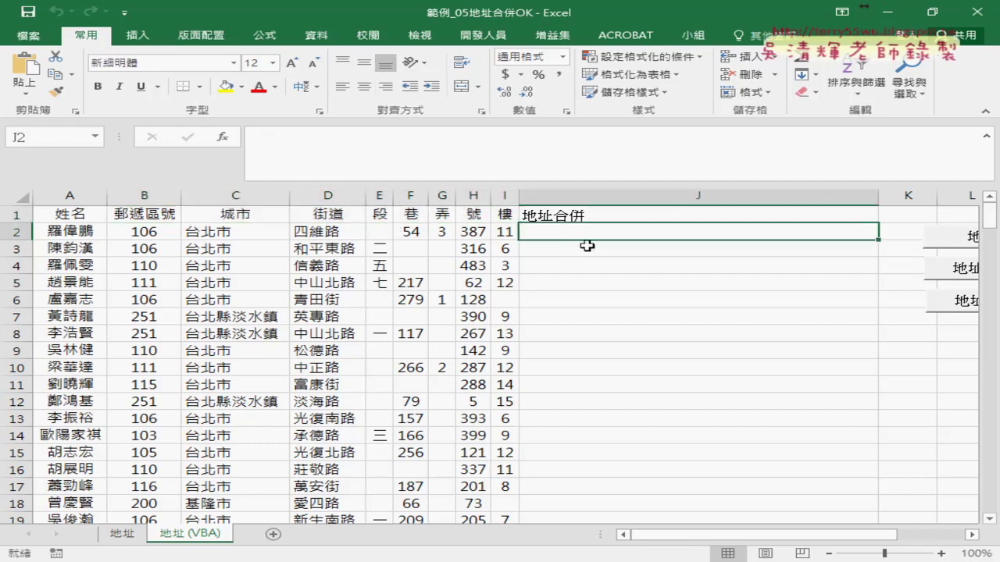
# Open the Visual Basic editor, enlarge its window and scroll to the 地址函數 code
pyautogui.click(497, 36)
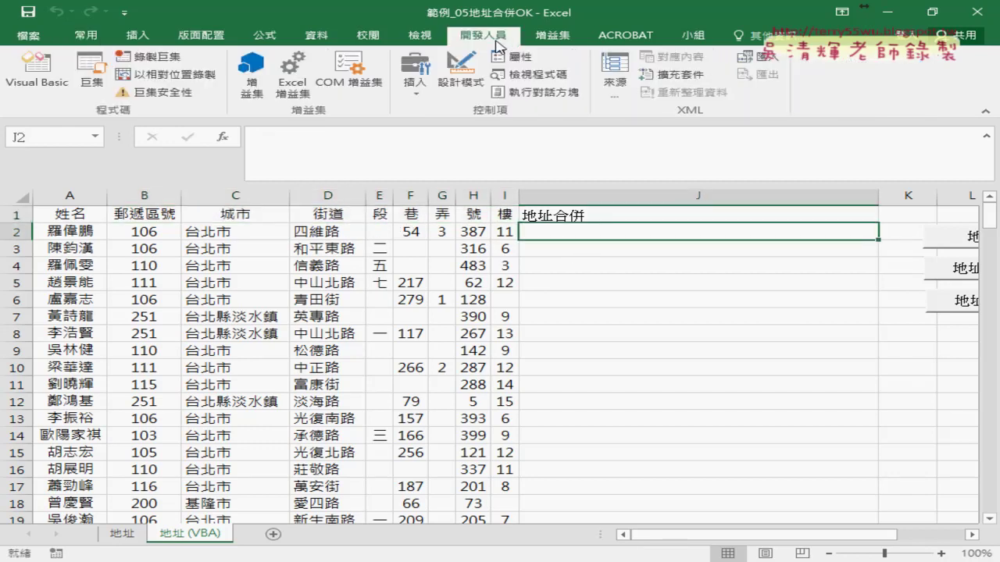
pyautogui.click(37, 70)
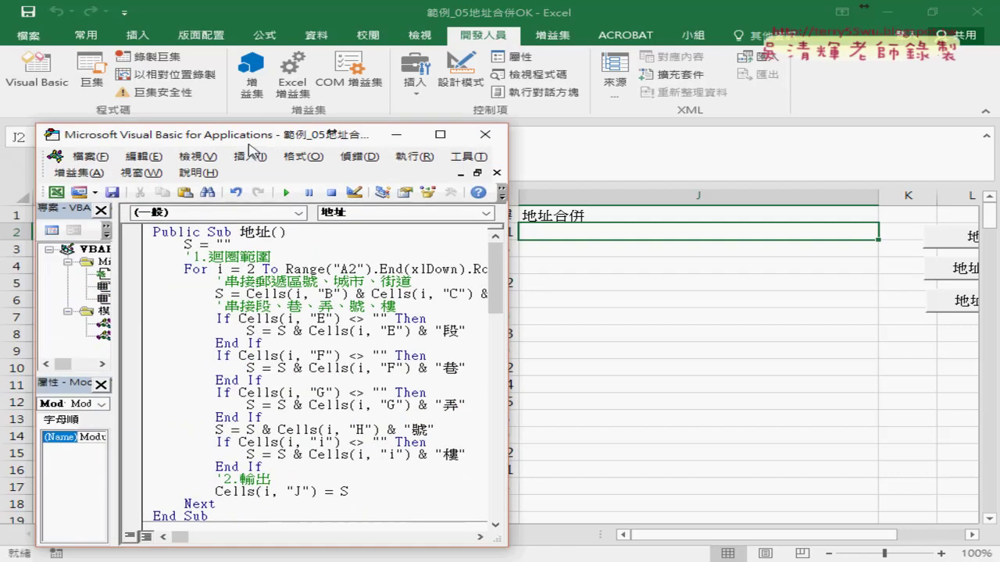
pyautogui.moveTo(250, 150); pyautogui.dragTo(412, 96)
pyautogui.moveTo(670, 219); pyautogui.dragTo(925, 218)
pyautogui.scroll(-2, 755, 285)
pyautogui.scroll(-4, 755, 285)
pyautogui.scroll(-2, 755, 289)
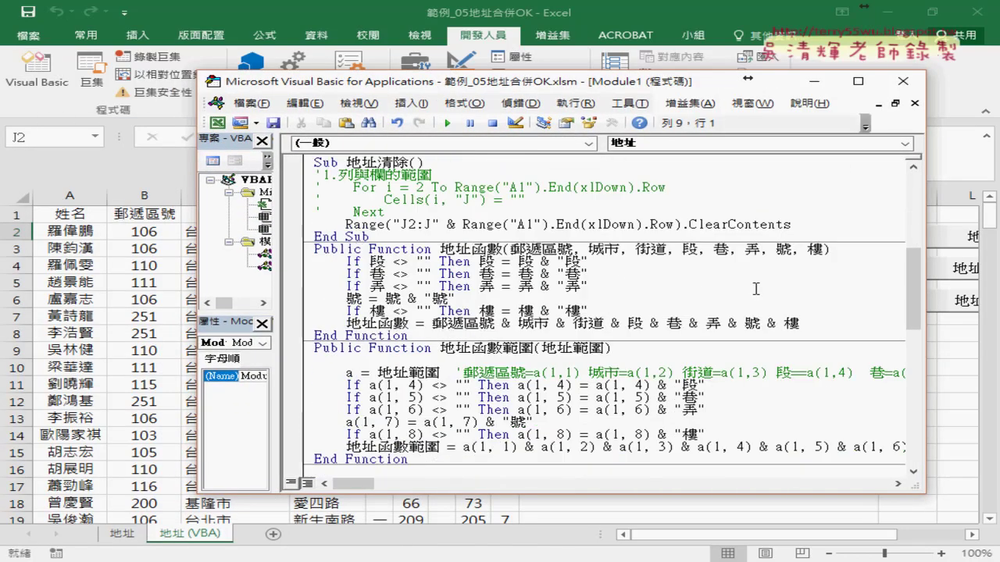
pyautogui.moveTo(510, 250); pyautogui.dragTo(556, 250)
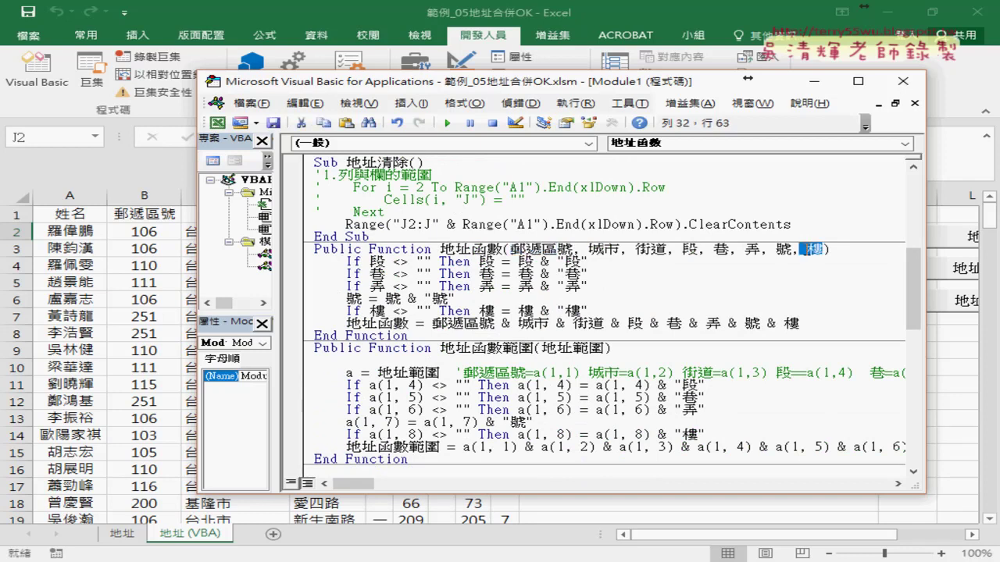
pyautogui.moveTo(825, 250); pyautogui.dragTo(511, 250)
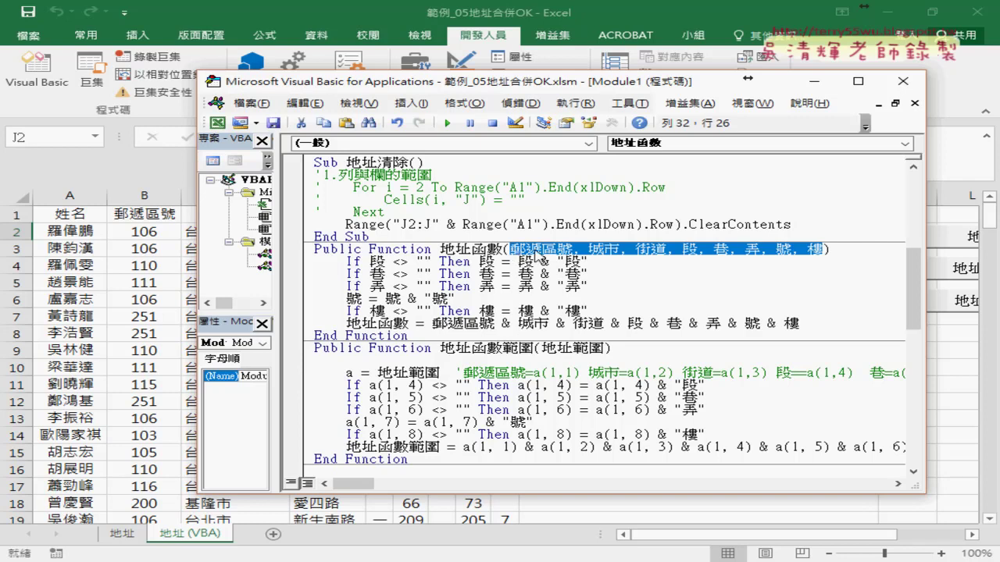
pyautogui.click(592, 254)
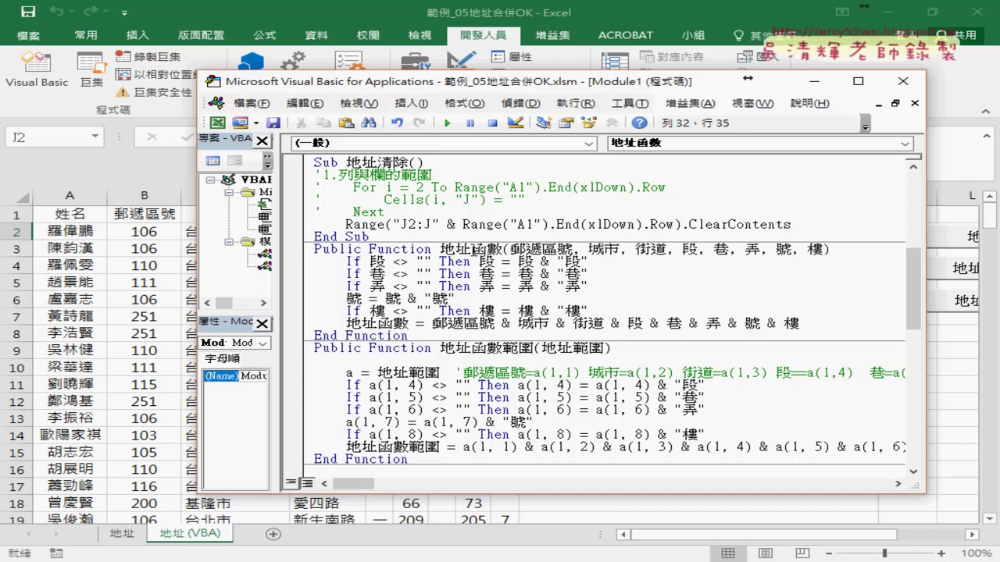
pyautogui.moveTo(440, 250); pyautogui.dragTo(504, 250)
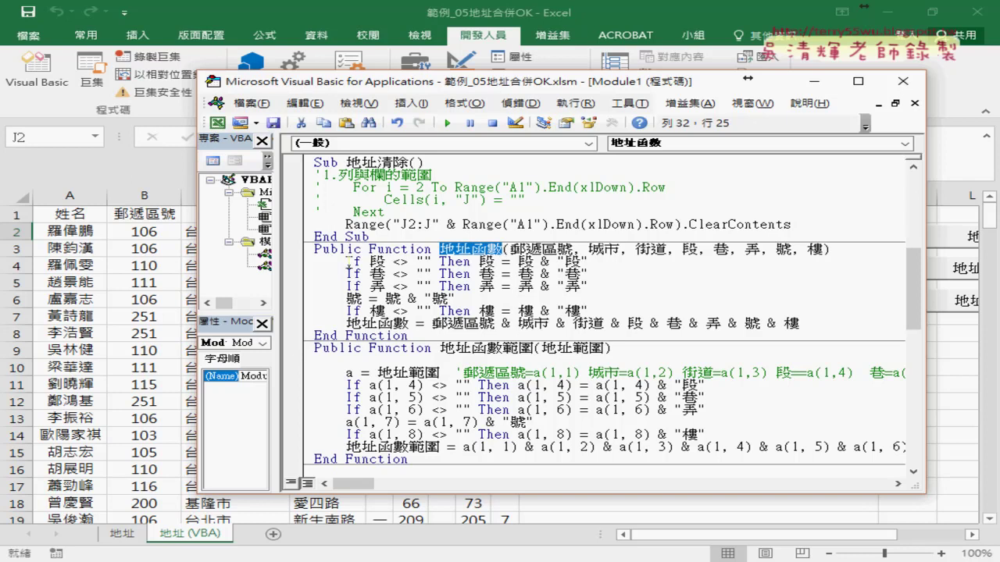
pyautogui.doubleClick(349, 261)
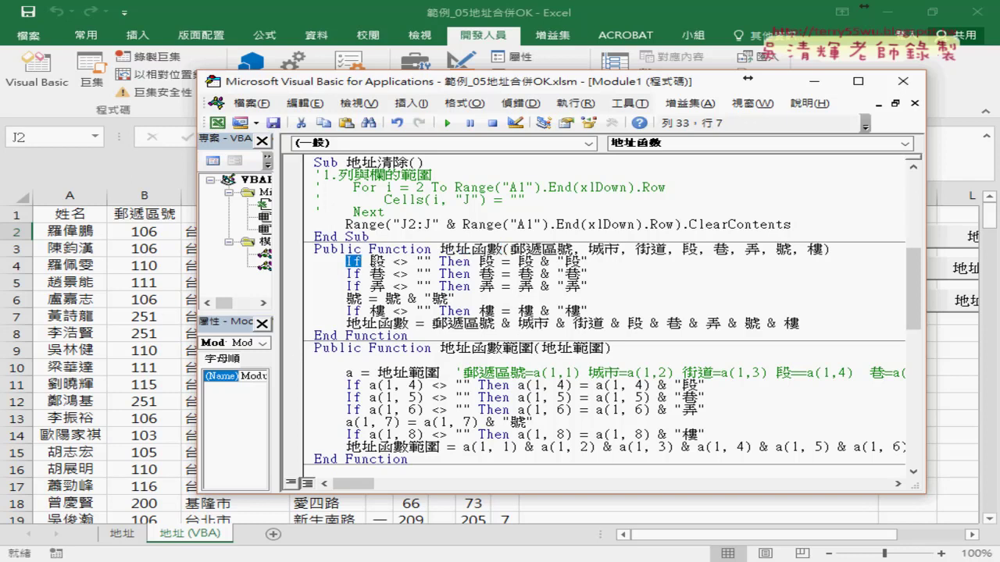
pyautogui.press('Right')
pyautogui.moveTo(393, 261); pyautogui.dragTo(425, 262)
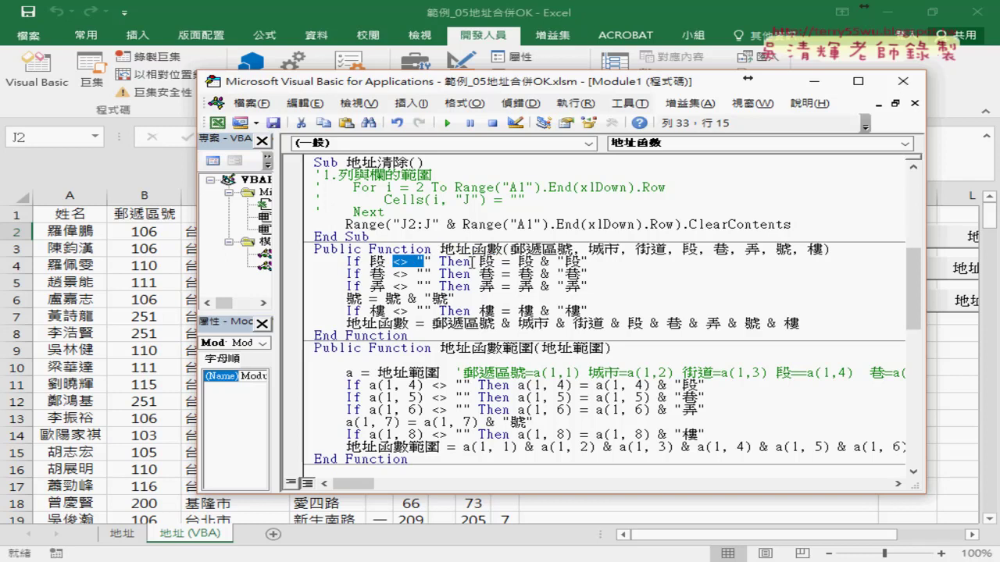
pyautogui.click(596, 263)
pyautogui.moveTo(595, 263); pyautogui.dragTo(349, 263)
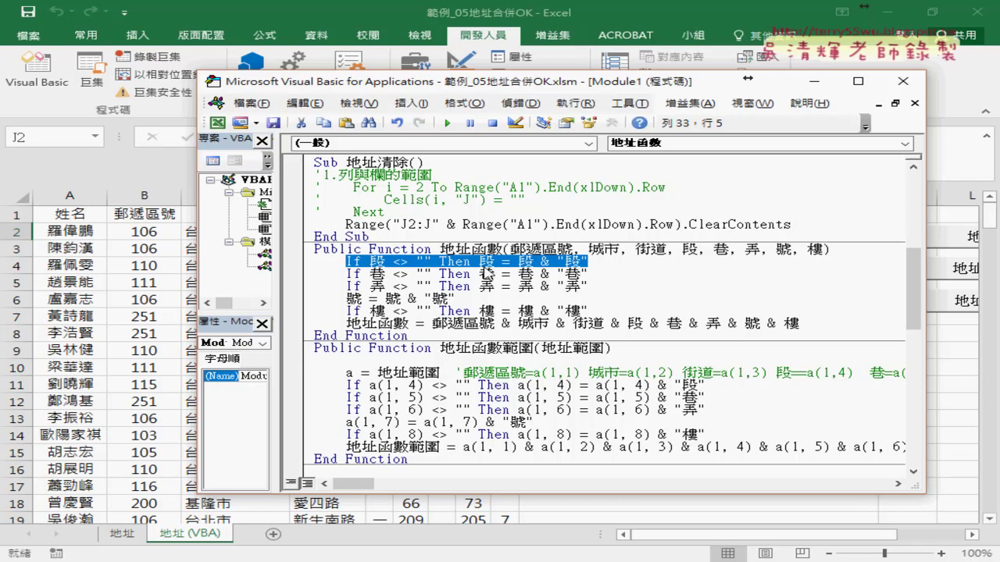
pyautogui.click(473, 263)
pyautogui.press('Return')
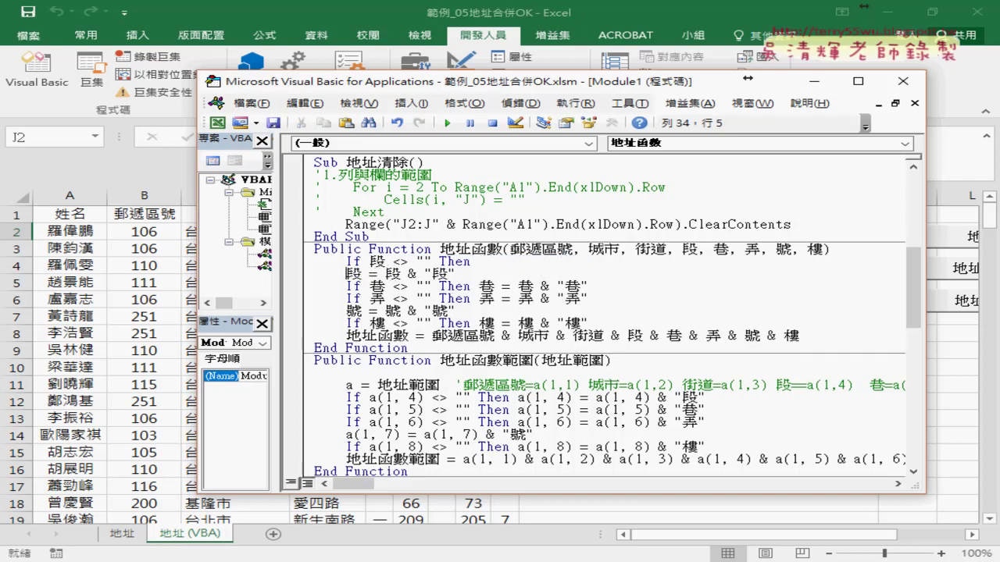
pyautogui.press('Tab')
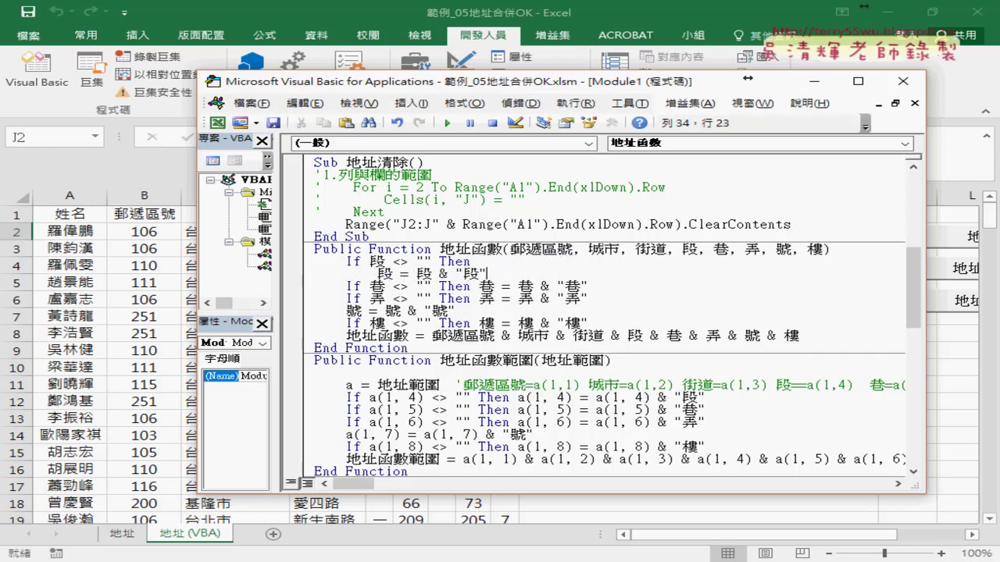
pyautogui.press('Return')
pyautogui.write('e')
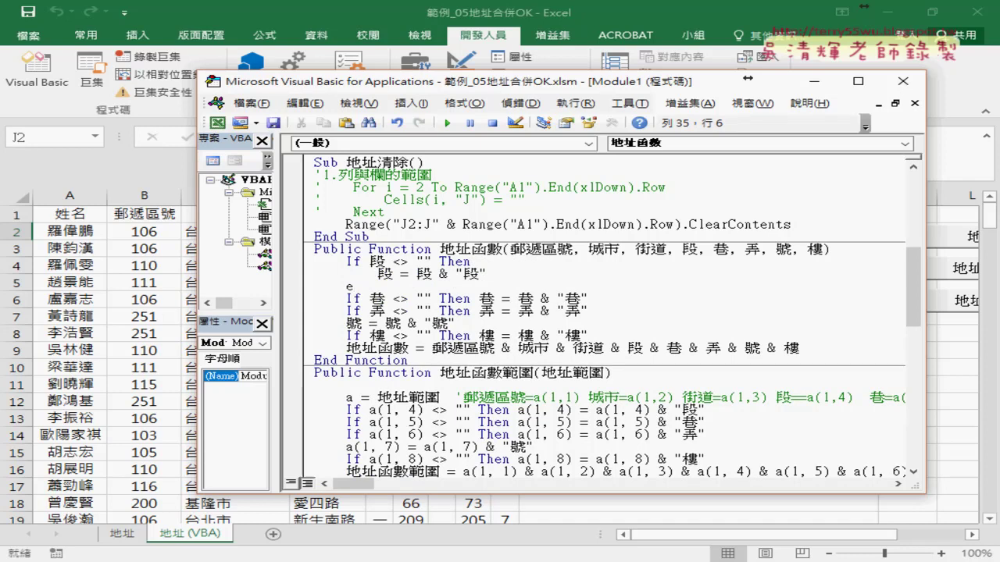
pyautogui.write('nd i')
pyautogui.write('f')
pyautogui.click(394, 298)
pyautogui.moveTo(370, 261); pyautogui.dragTo(438, 262)
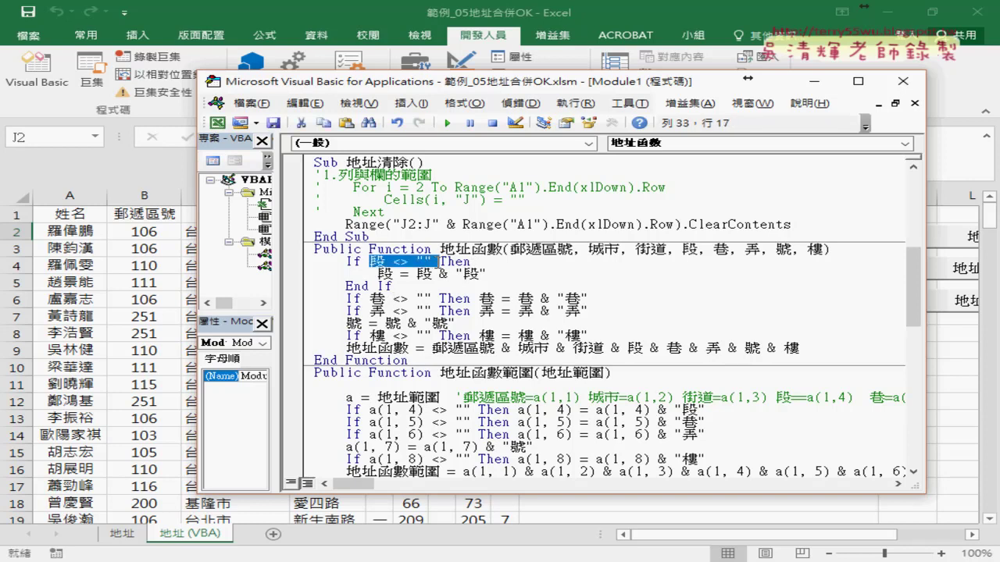
pyautogui.click(417, 273)
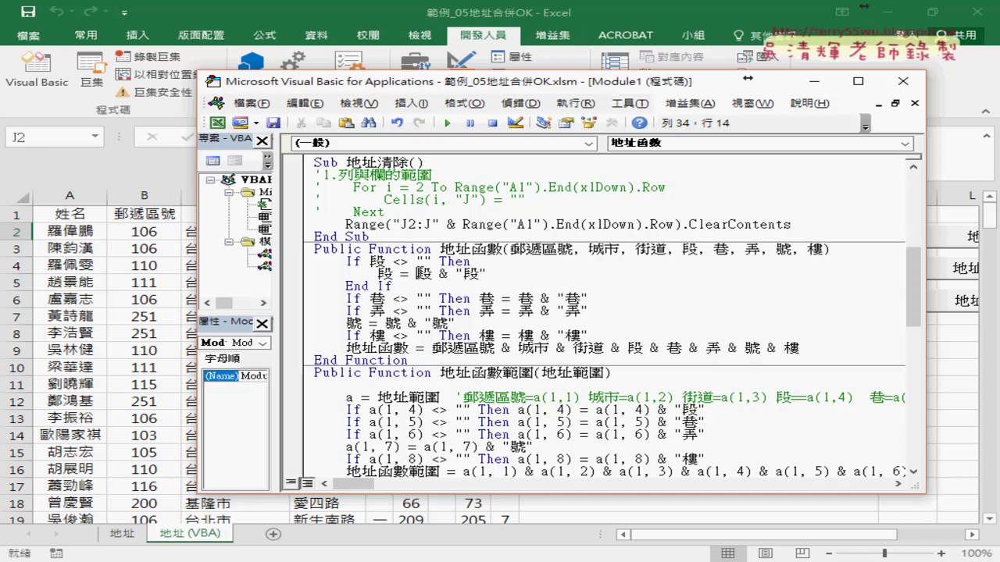
pyautogui.doubleClick(423, 273)
pyautogui.doubleClick(472, 273)
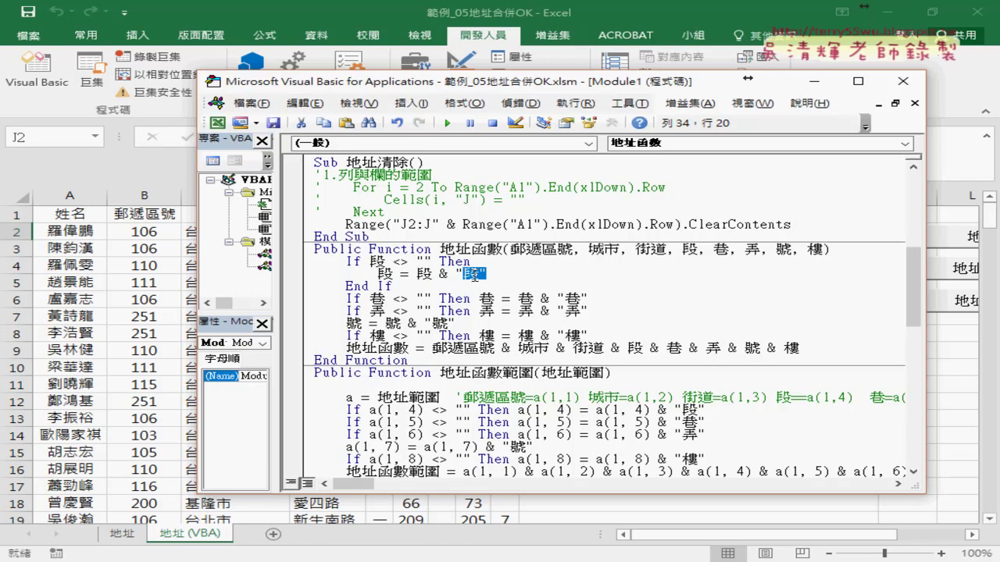
pyautogui.doubleClick(387, 274)
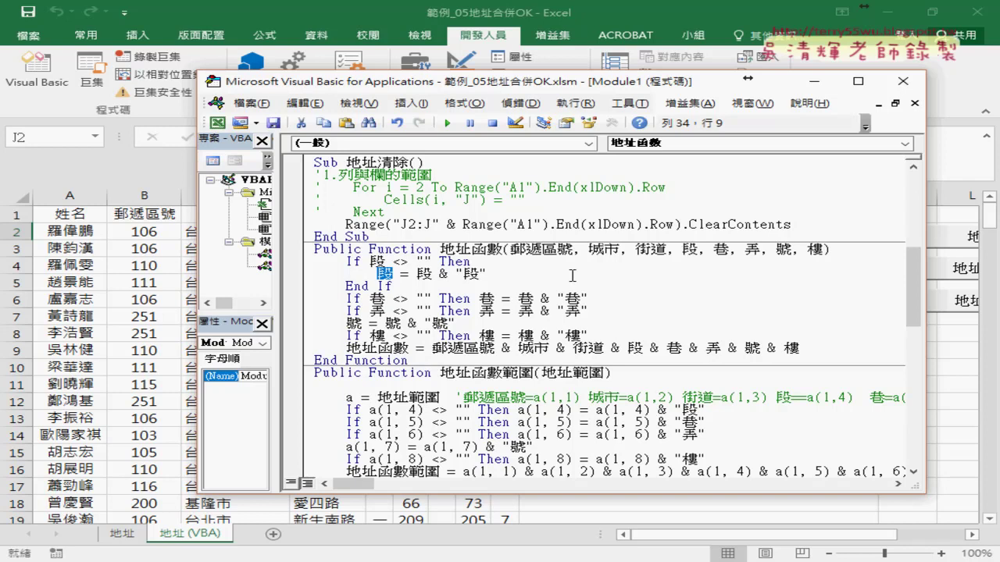
pyautogui.moveTo(494, 275); pyautogui.dragTo(293, 264)
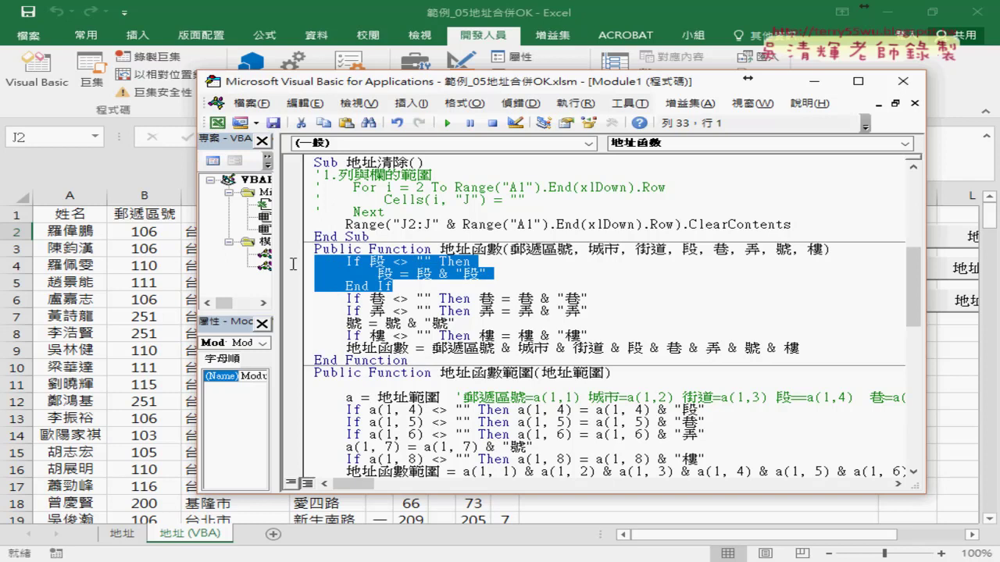
pyautogui.moveTo(494, 275)
pyautogui.mouseDown()
pyautogui.moveTo(380, 275)
pyautogui.moveTo(472, 263)
pyautogui.mouseUp()
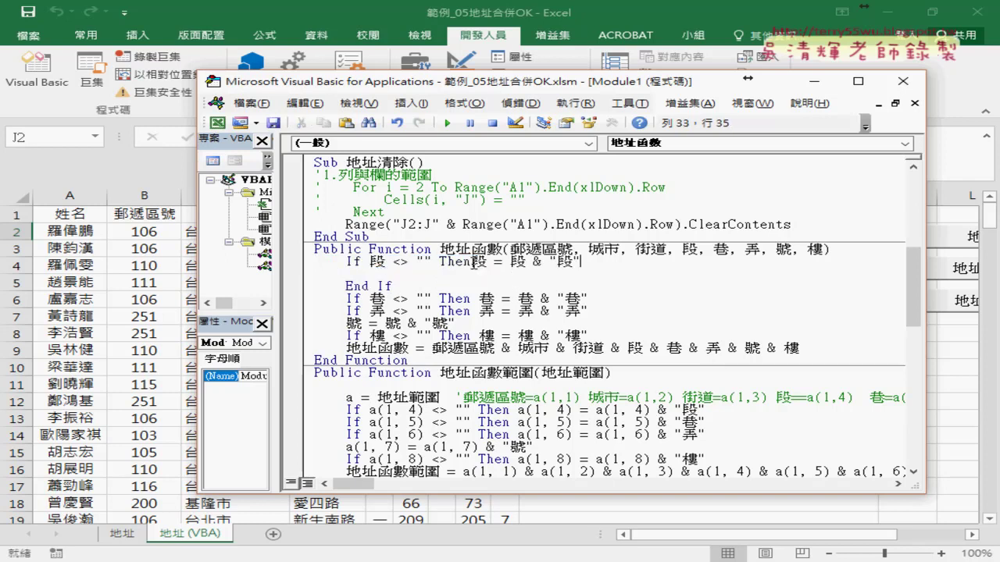
pyautogui.moveTo(392, 286); pyautogui.dragTo(298, 278)
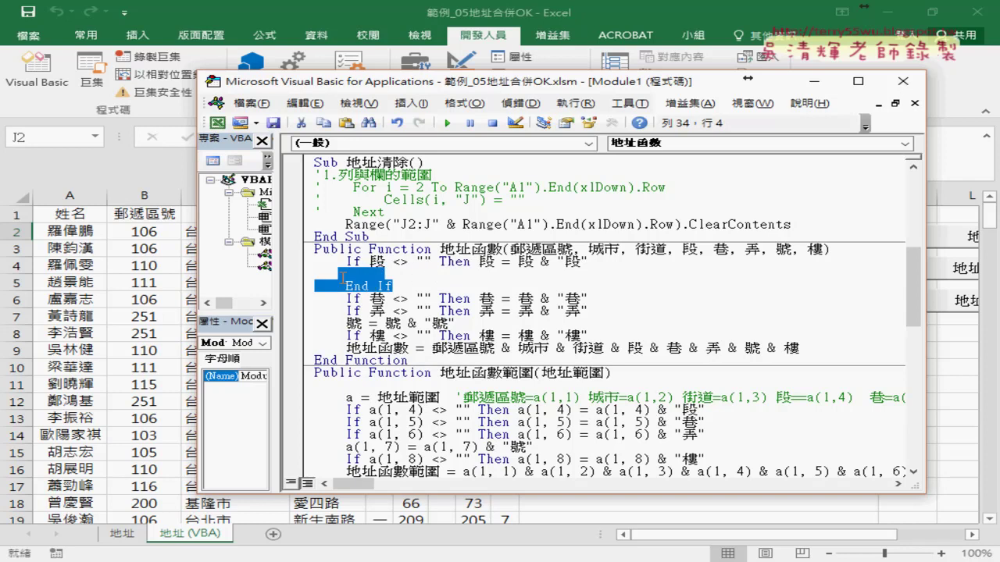
pyautogui.press('Delete')
pyautogui.press('Delete')
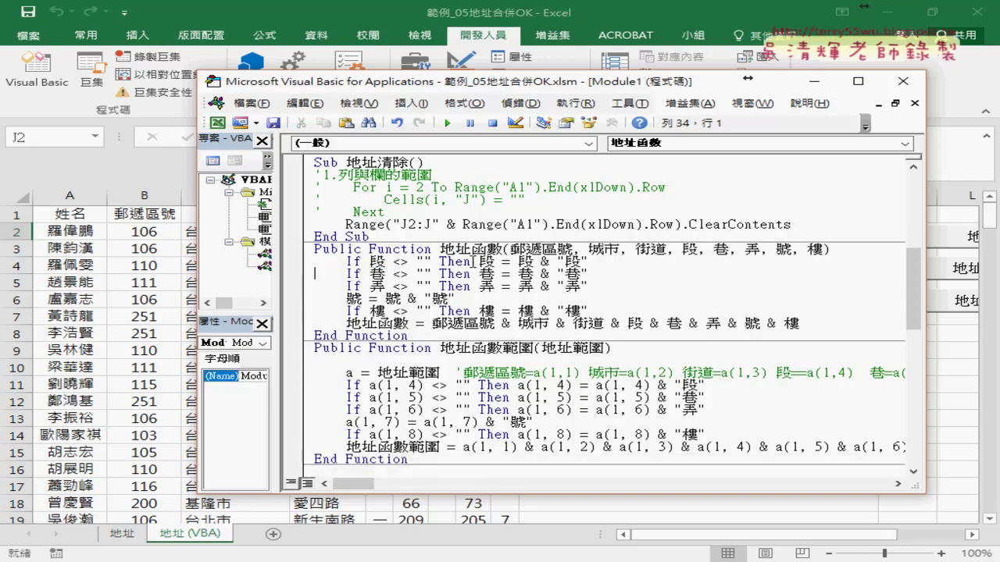
pyautogui.moveTo(472, 262); pyautogui.dragTo(587, 263)
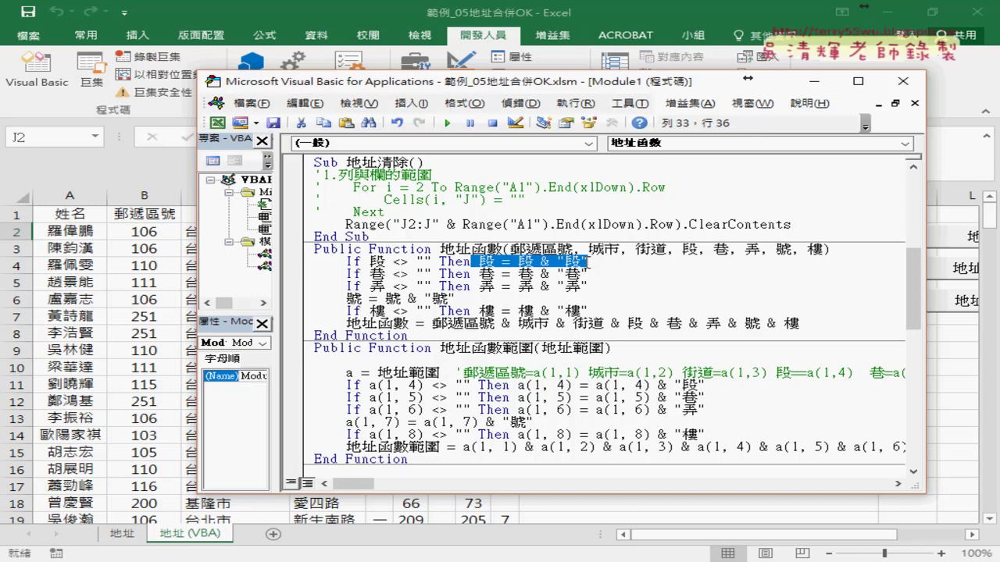
# Put 段 = 段 & "段" right after Then on the If line and delete the End If
pyautogui.hotkey('ctrl', 'z')
pyautogui.hotkey('ctrl', 'z')
pyautogui.hotkey('ctrl', 'z')
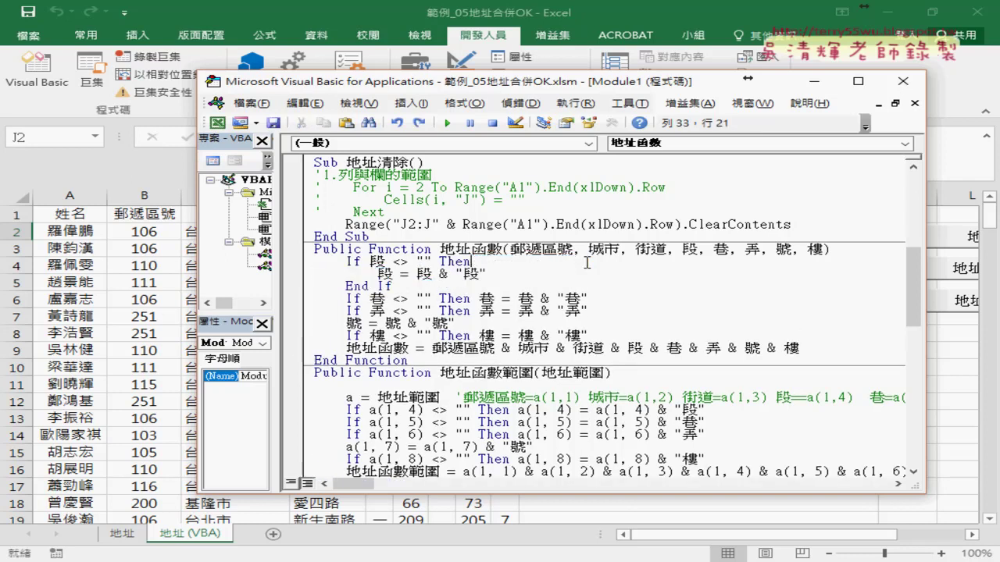
pyautogui.hotkey('ctrl', 'z')
pyautogui.hotkey('ctrl', 'z')
pyautogui.hotkey('ctrl', 'z')
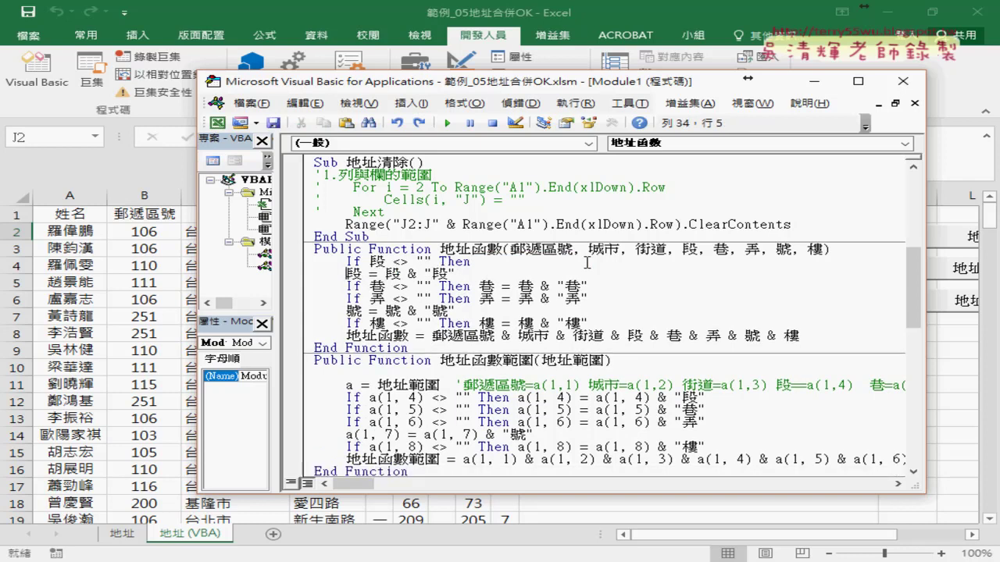
pyautogui.moveTo(455, 274)
pyautogui.mouseDown()
pyautogui.moveTo(347, 274)
pyautogui.moveTo(472, 261)
pyautogui.mouseUp()
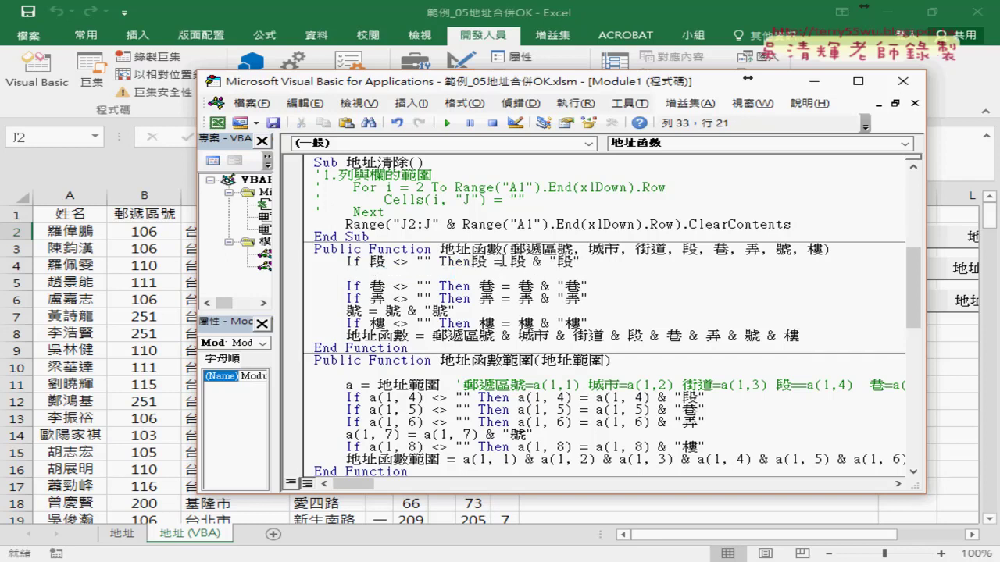
pyautogui.click(608, 263)
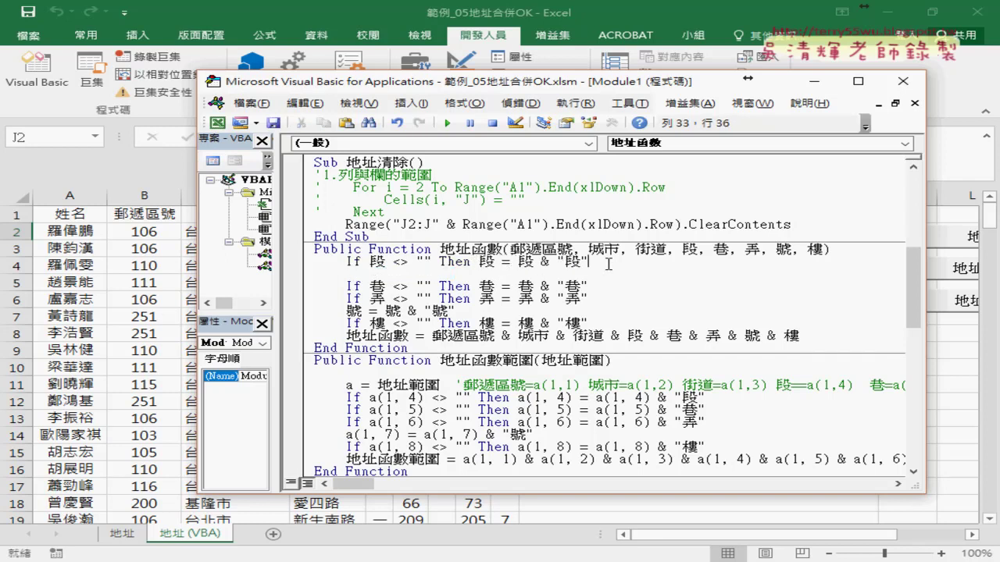
pyautogui.press('Delete')
pyautogui.scroll(3, 623, 294)
pyautogui.scroll(5, 623, 294)
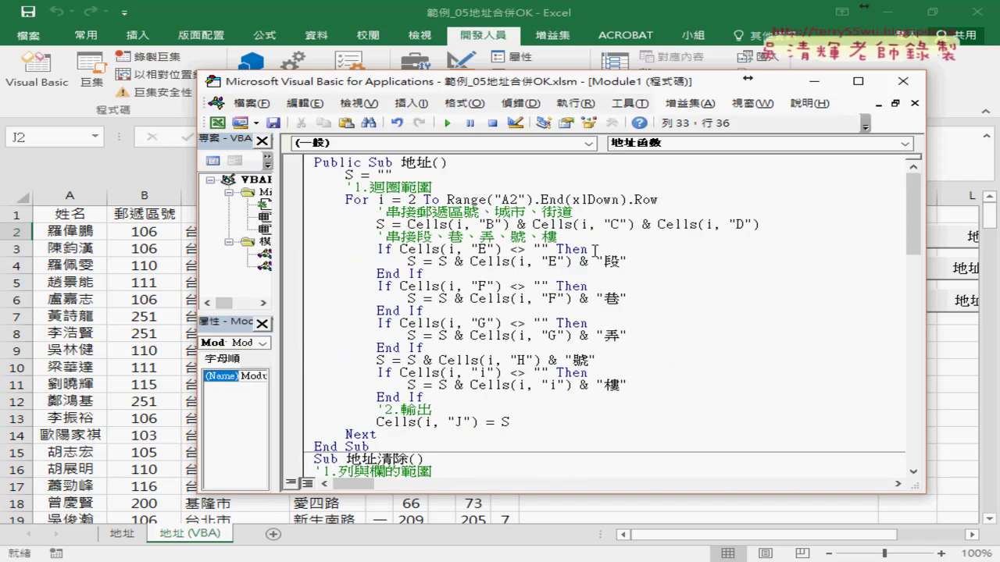
# Condense the 段 and 巷 checks in Sub 地址 into one-line If statements
pyautogui.click(638, 262)
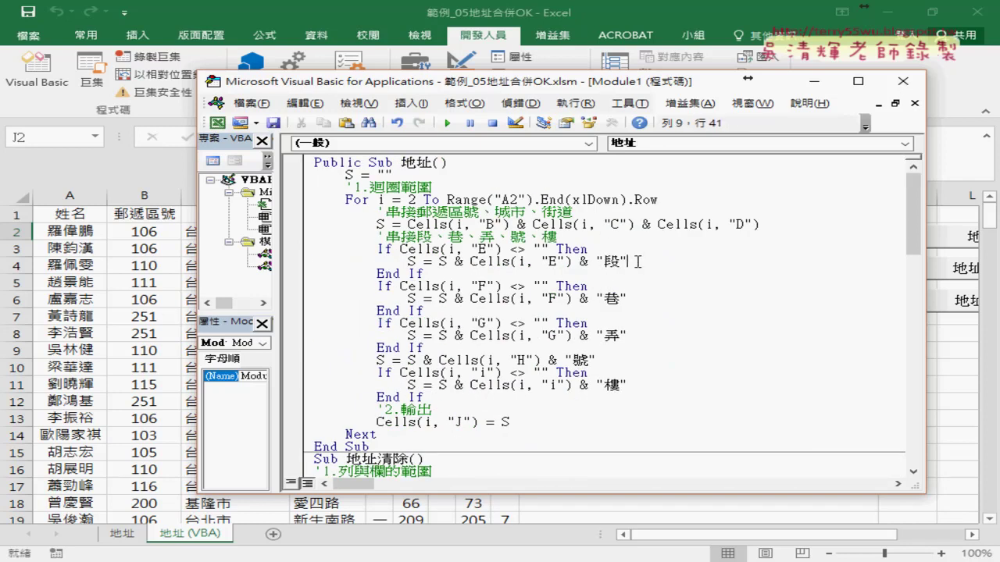
pyautogui.click(397, 250)
pyautogui.moveTo(407, 261)
pyautogui.mouseDown()
pyautogui.moveTo(629, 261)
pyautogui.moveTo(590, 252)
pyautogui.mouseUp()
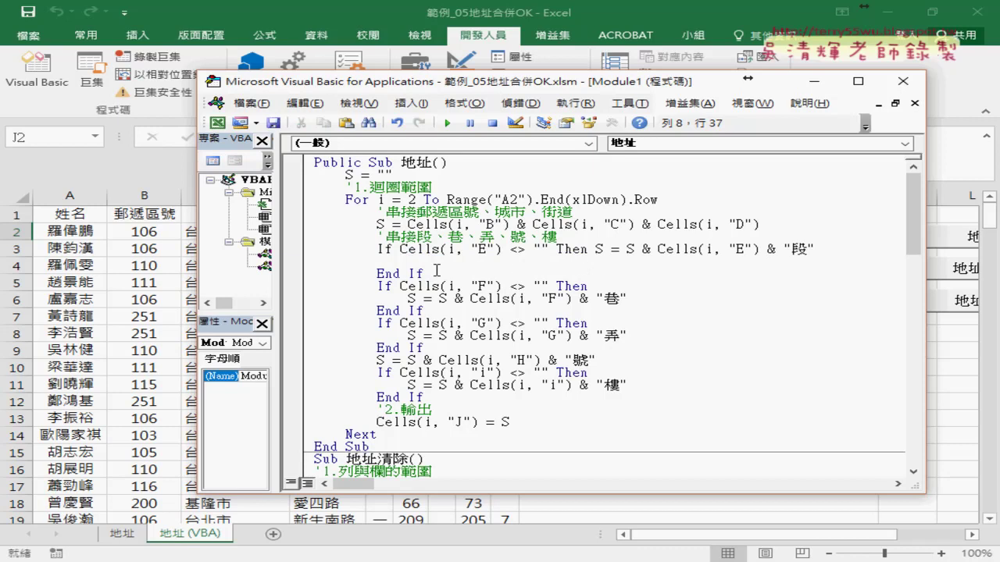
pyautogui.moveTo(433, 273); pyautogui.dragTo(328, 267)
pyautogui.press('Delete')
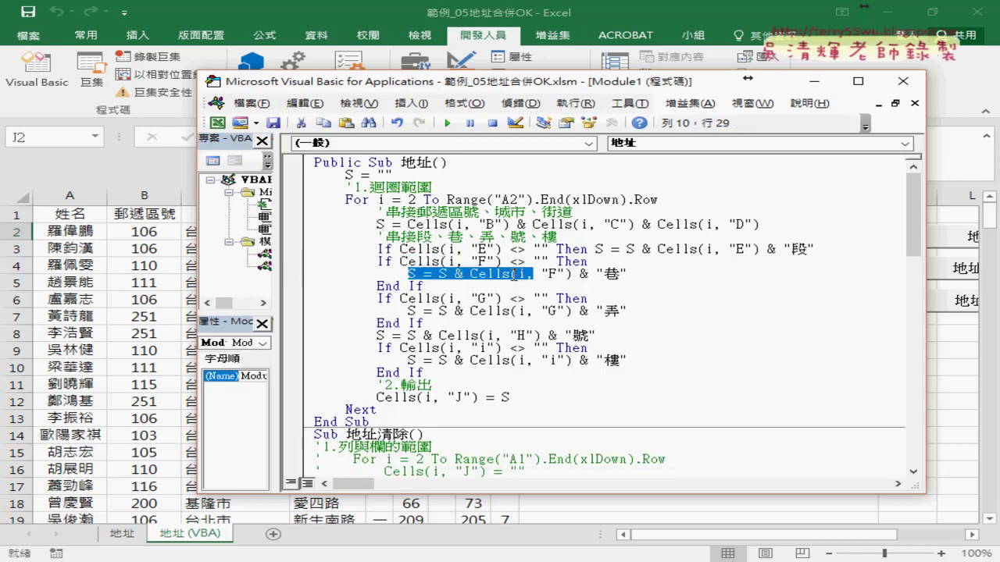
pyautogui.moveTo(410, 274)
pyautogui.mouseDown()
pyautogui.moveTo(625, 273)
pyautogui.moveTo(590, 262)
pyautogui.mouseUp()
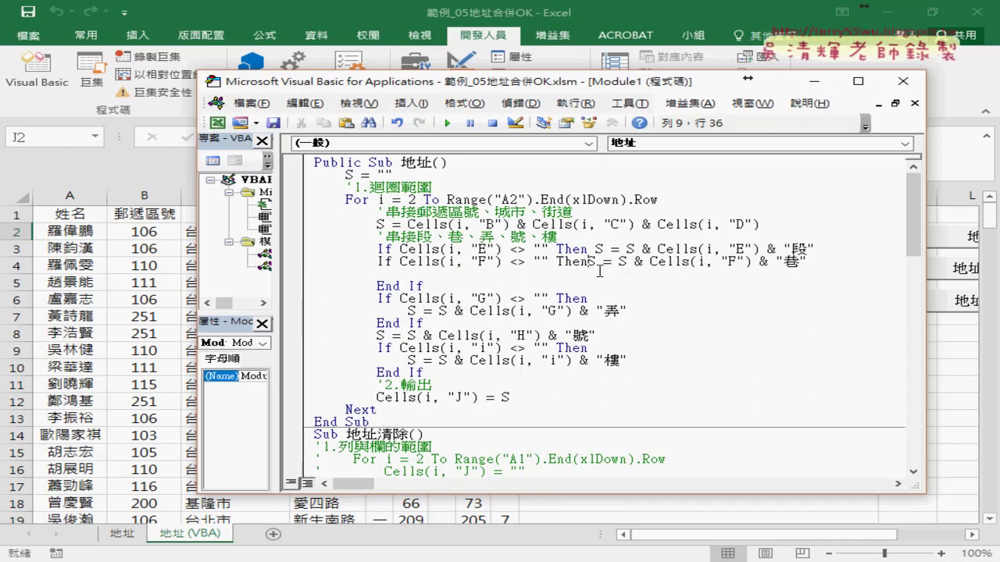
pyautogui.moveTo(423, 286); pyautogui.dragTo(291, 278)
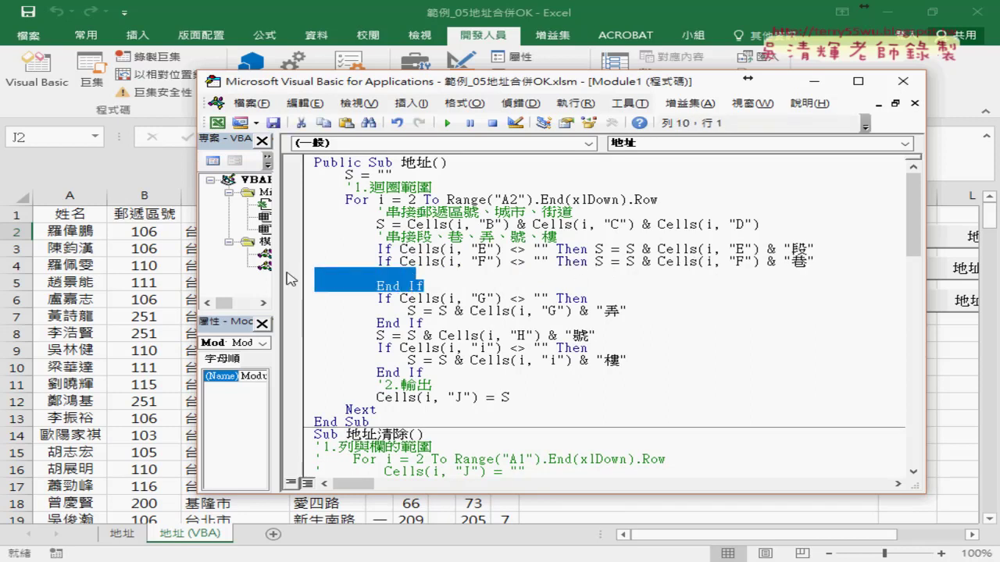
pyautogui.press('Delete')
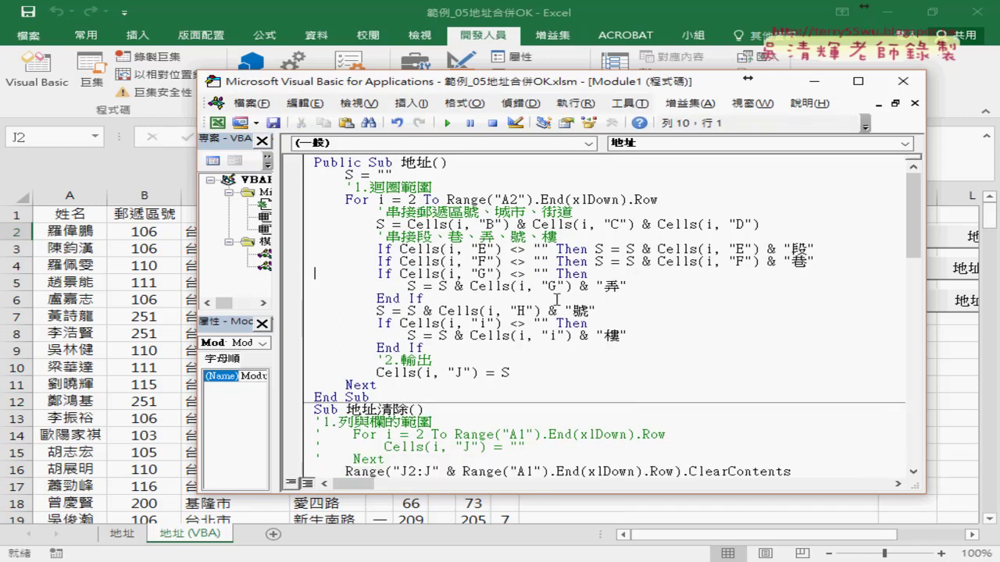
# Condense the 弄 and 樓 checks into one-line Ifs, removing their End If lines
pyautogui.moveTo(626, 287)
pyautogui.mouseDown()
pyautogui.moveTo(424, 285)
pyautogui.moveTo(591, 276)
pyautogui.mouseUp()
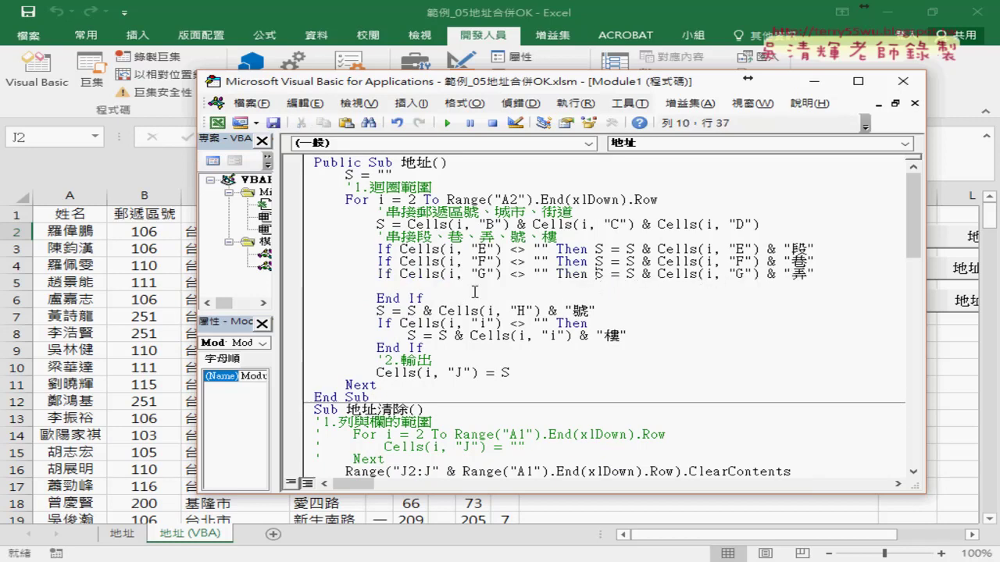
pyautogui.click(305, 287)
pyautogui.press('Delete')
pyautogui.press('Delete')
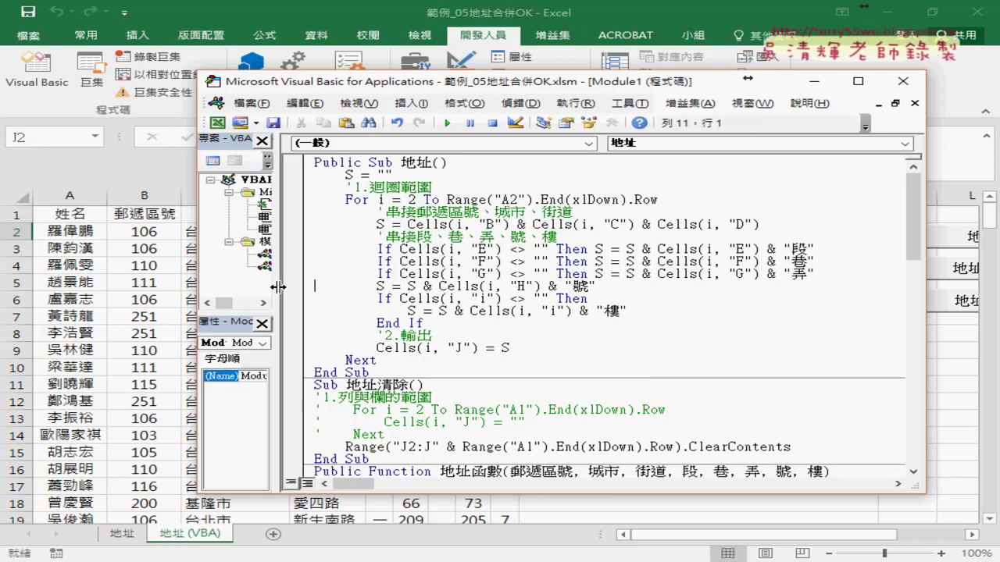
pyautogui.moveTo(630, 312); pyautogui.dragTo(407, 312)
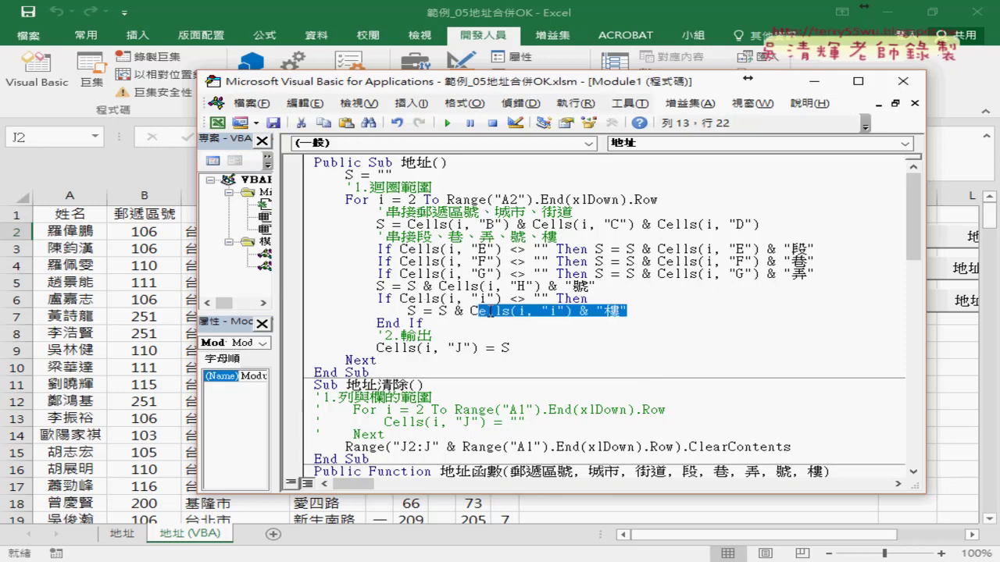
pyautogui.moveTo(545, 313); pyautogui.dragTo(592, 299)
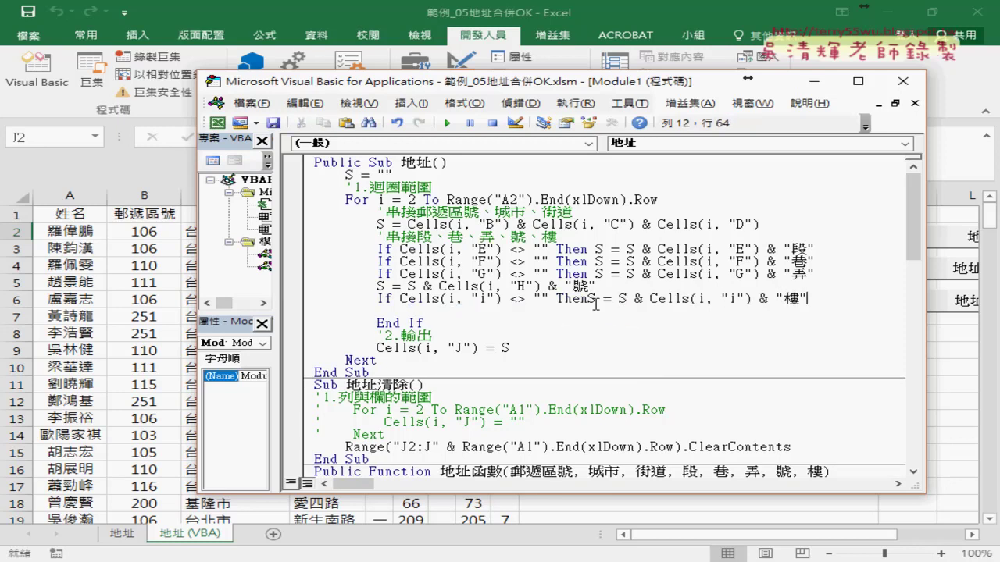
pyautogui.moveTo(428, 323); pyautogui.dragTo(314, 310)
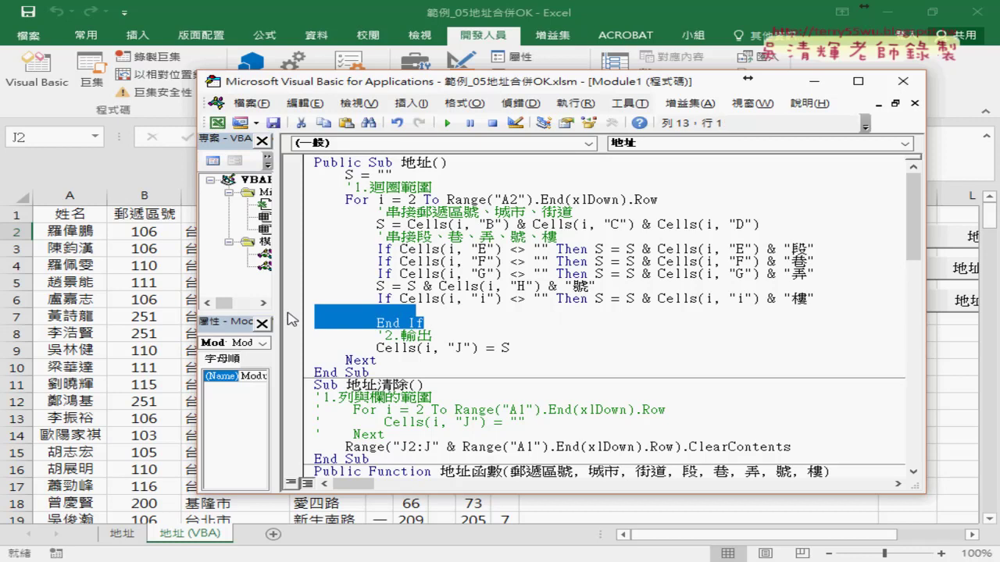
pyautogui.press('Delete')
pyautogui.press('Delete')
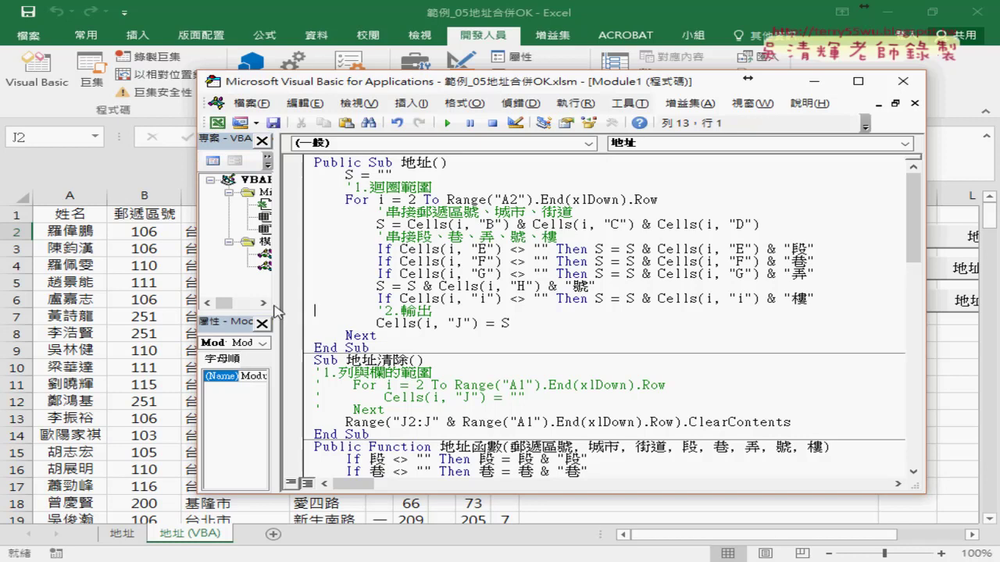
# Highlight the 號 and 樓 lines and the concatenated address expression in 地址函數
pyautogui.scroll(-3, 494, 388)
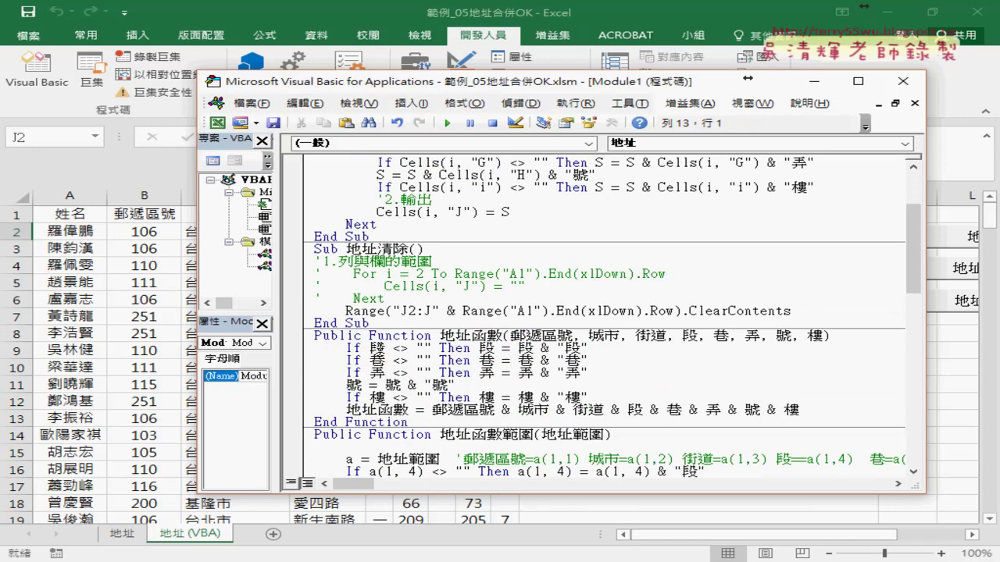
pyautogui.click(372, 349)
pyautogui.moveTo(456, 384)
pyautogui.mouseDown()
pyautogui.moveTo(346, 385)
pyautogui.moveTo(407, 409)
pyautogui.mouseUp()
pyautogui.click(384, 396)
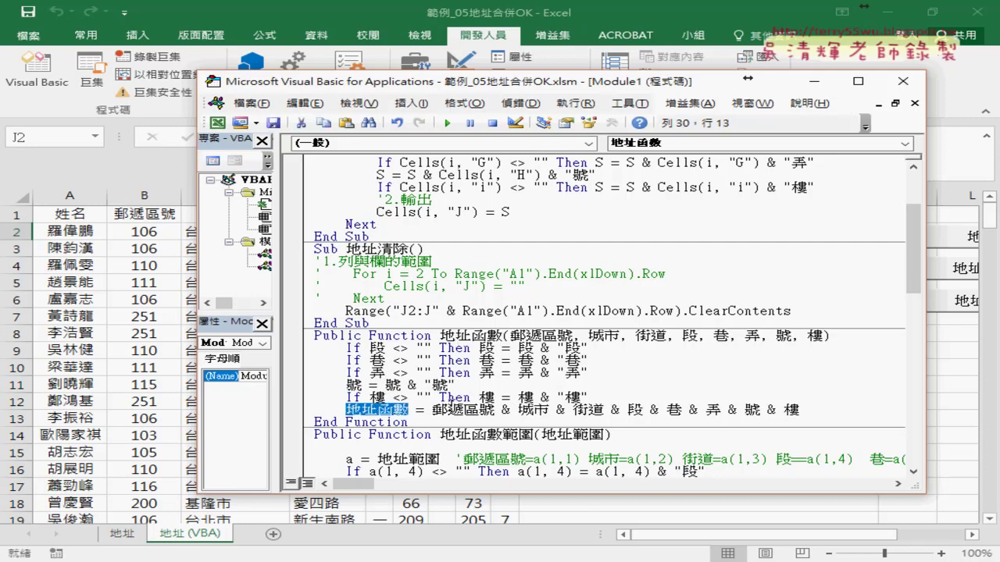
pyautogui.moveTo(435, 412); pyautogui.dragTo(495, 412)
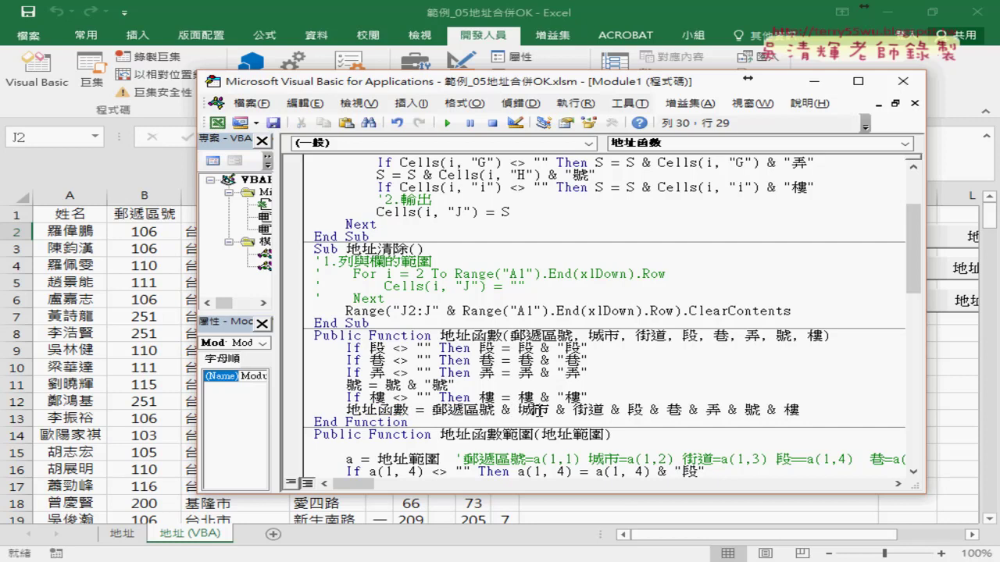
pyautogui.click(717, 413)
pyautogui.moveTo(799, 410); pyautogui.dragTo(432, 412)
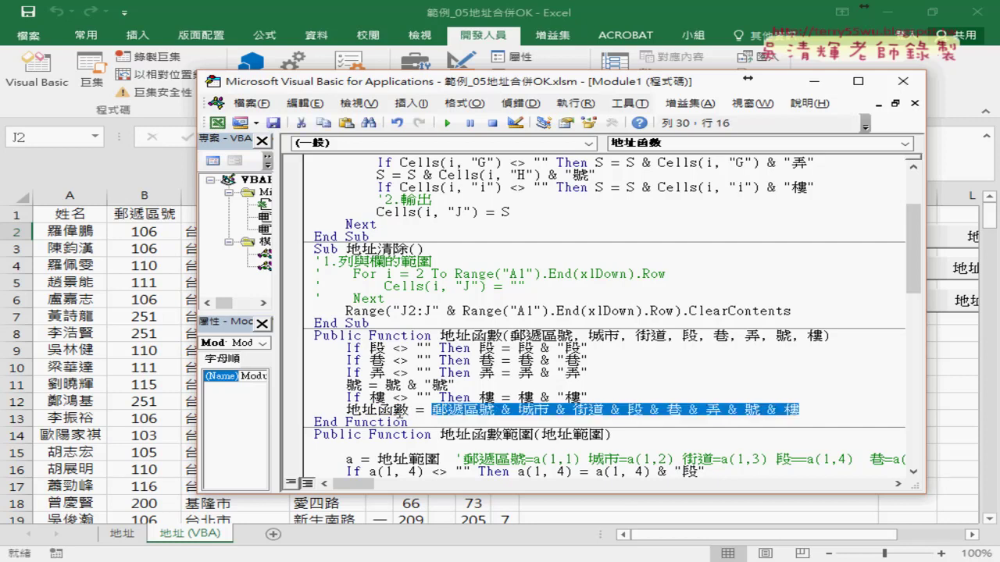
# Point out 地址函數範圍's 地址範圍 parameter and variable a, then lower the editor to show the sheet
pyautogui.scroll(-3, 461, 394)
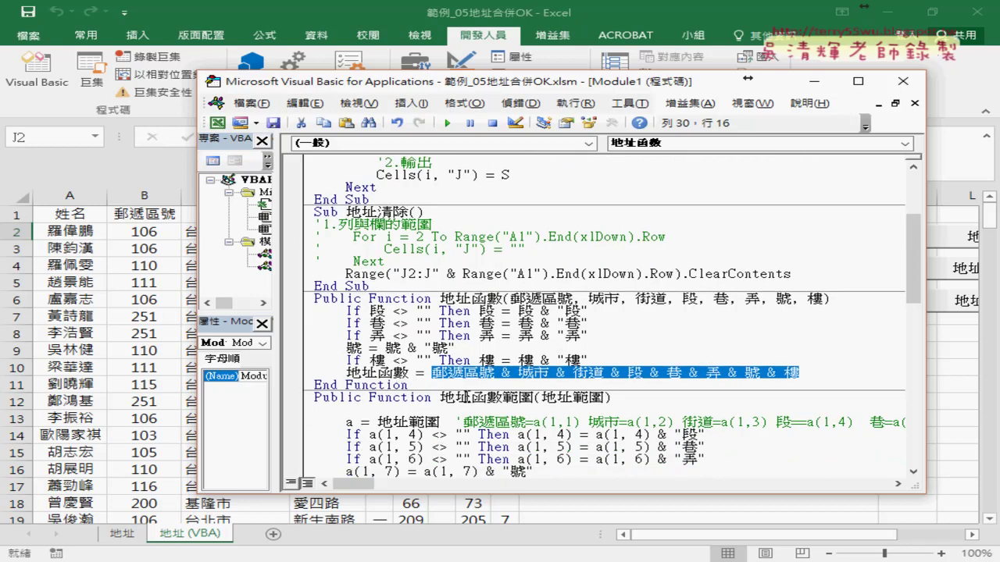
pyautogui.scroll(-3, 468, 375)
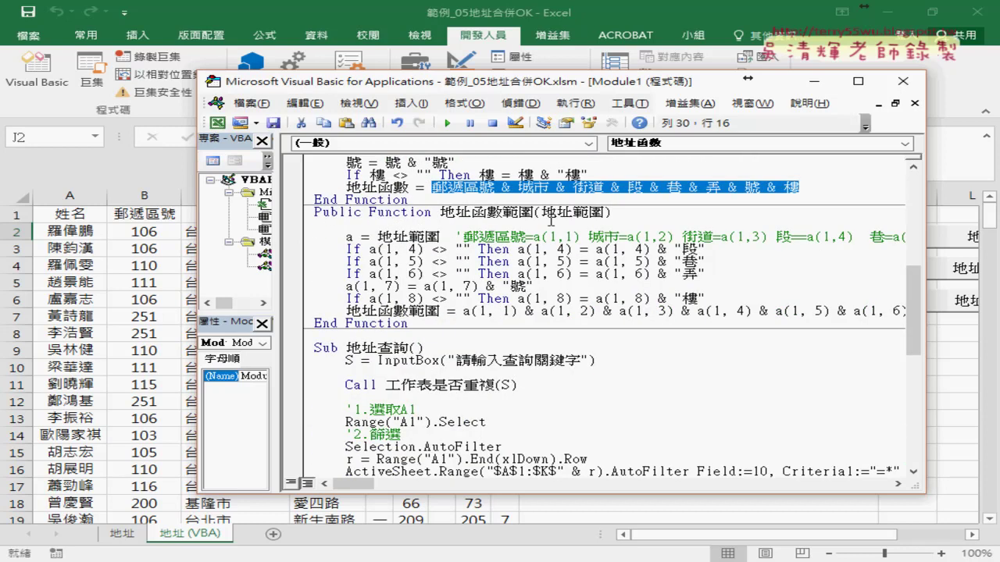
pyautogui.moveTo(541, 211); pyautogui.dragTo(605, 212)
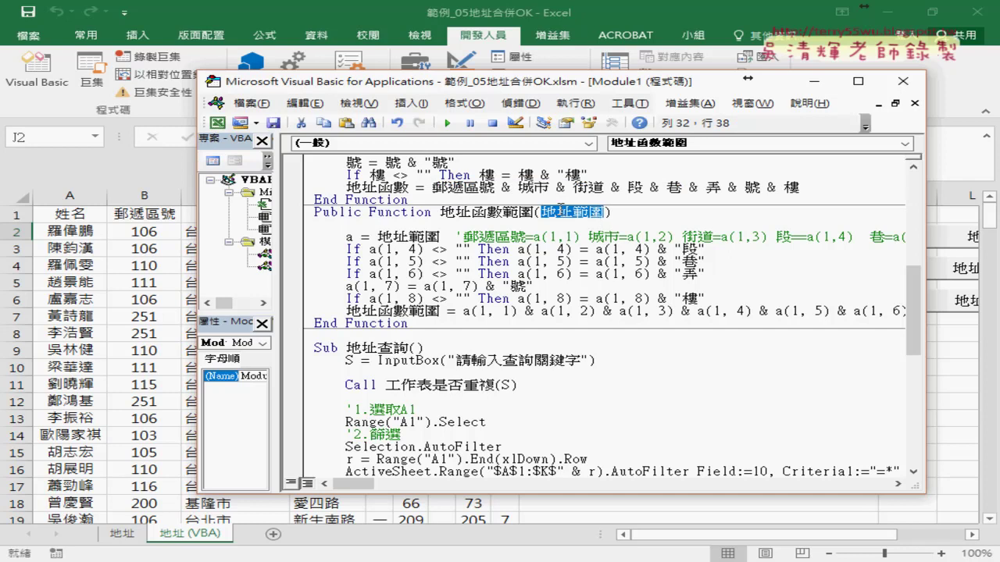
pyautogui.doubleClick(350, 236)
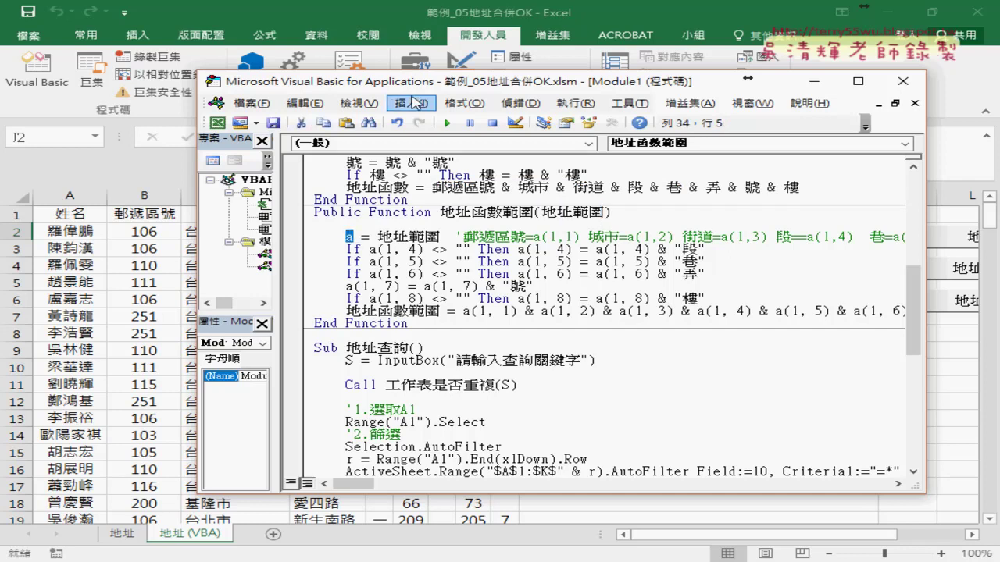
pyautogui.moveTo(415, 91); pyautogui.dragTo(402, 289)
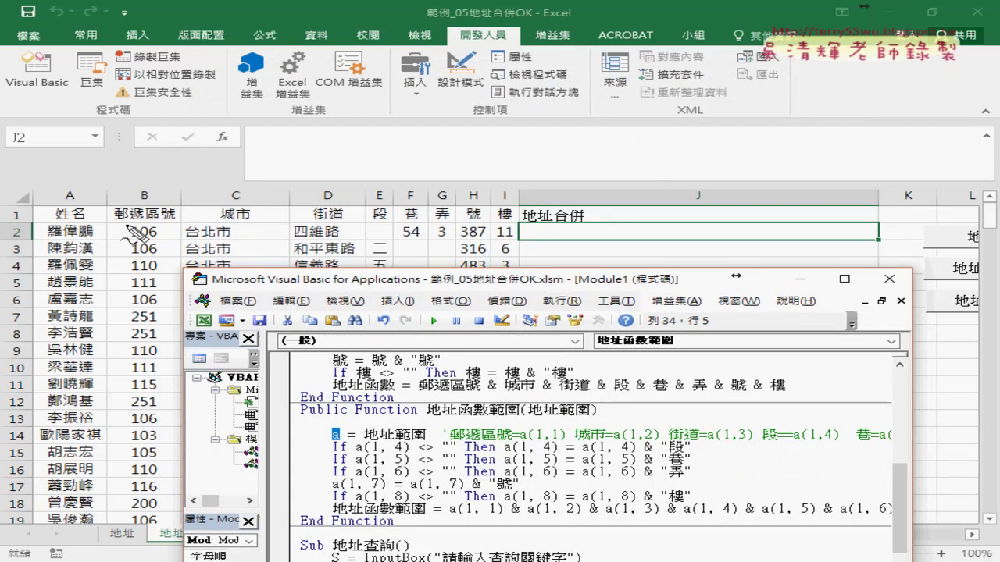
# Box the row 2 address cells B2:I2 on screen with the pen
pyautogui.moveTo(109, 238)
pyautogui.mouseDown()
pyautogui.moveTo(399, 243)
pyautogui.moveTo(108, 240)
pyautogui.mouseUp()
pyautogui.moveTo(180, 240); pyautogui.dragTo(179, 222)
pyautogui.moveTo(289, 240); pyautogui.dragTo(289, 221)
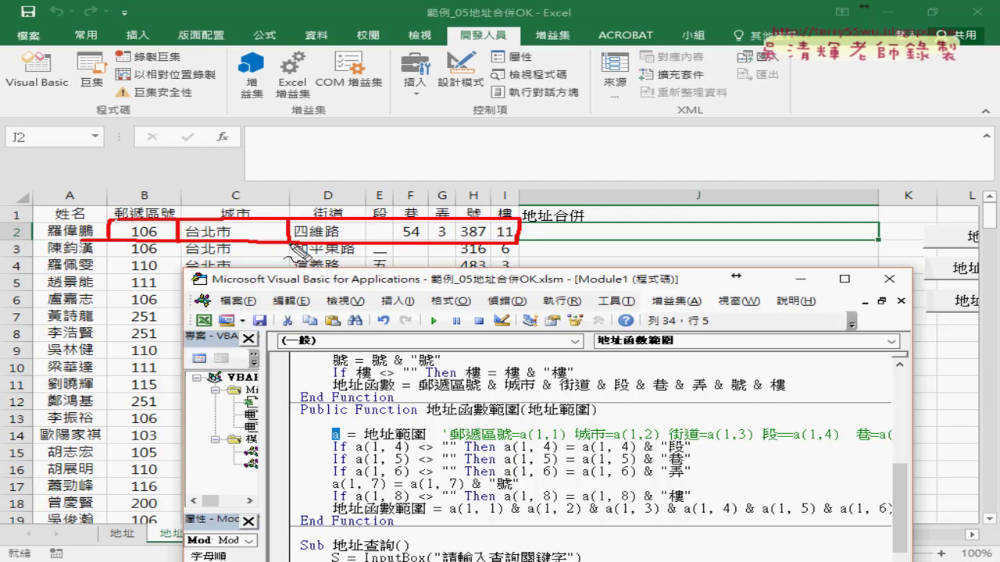
pyautogui.moveTo(391, 222)
pyautogui.mouseDown()
pyautogui.moveTo(390, 244)
pyautogui.moveTo(494, 243)
pyautogui.mouseUp()
pyautogui.moveTo(78, 215); pyautogui.dragTo(104, 232)
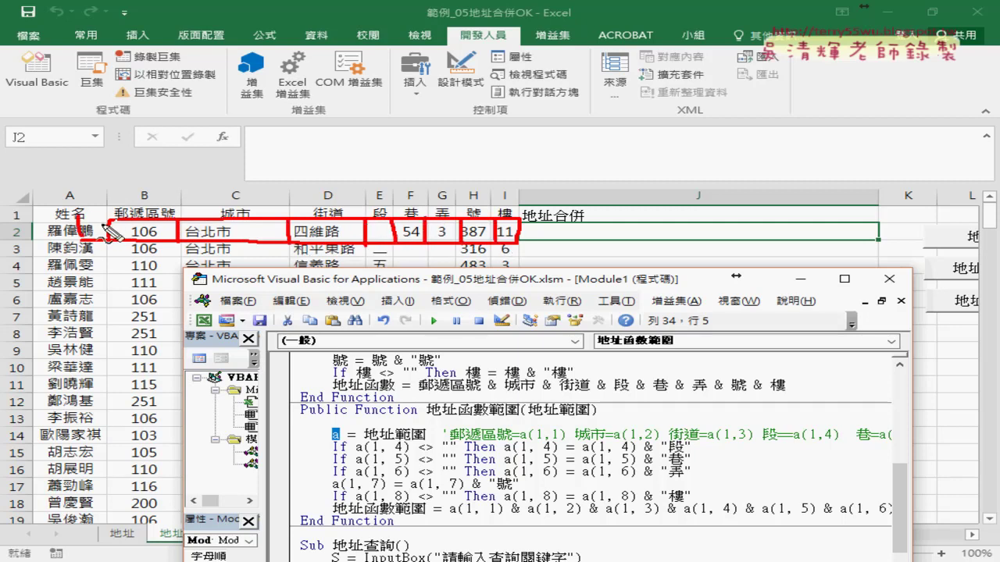
pyautogui.hotkey('ctrl', 'z')
# Label the postal code a(1,1) and city a(1,2), clear the marks, and move the code window up
pyautogui.moveTo(154, 180); pyautogui.dragTo(151, 197)
pyautogui.moveTo(93, 267)
pyautogui.mouseDown()
pyautogui.moveTo(101, 281)
pyautogui.moveTo(147, 287)
pyautogui.mouseUp()
pyautogui.moveTo(164, 254); pyautogui.dragTo(164, 275)
pyautogui.moveTo(174, 262); pyautogui.dragTo(177, 286)
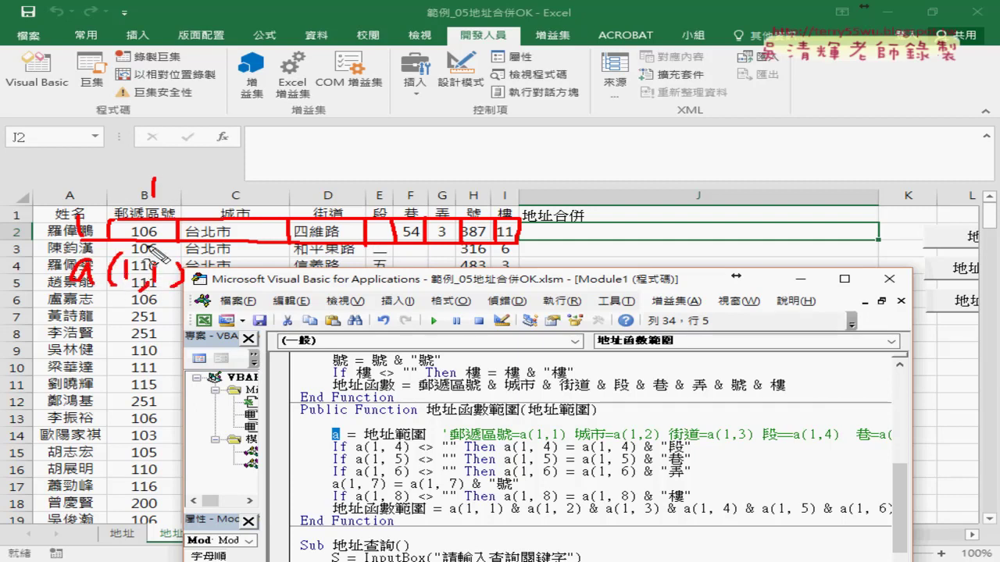
pyautogui.moveTo(244, 275)
pyautogui.mouseDown()
pyautogui.moveTo(245, 294)
pyautogui.moveTo(289, 295)
pyautogui.mouseUp()
pyautogui.moveTo(298, 292)
pyautogui.mouseDown()
pyautogui.moveTo(296, 303)
pyautogui.moveTo(317, 293)
pyautogui.mouseUp()
pyautogui.moveTo(317, 272); pyautogui.dragTo(322, 300)
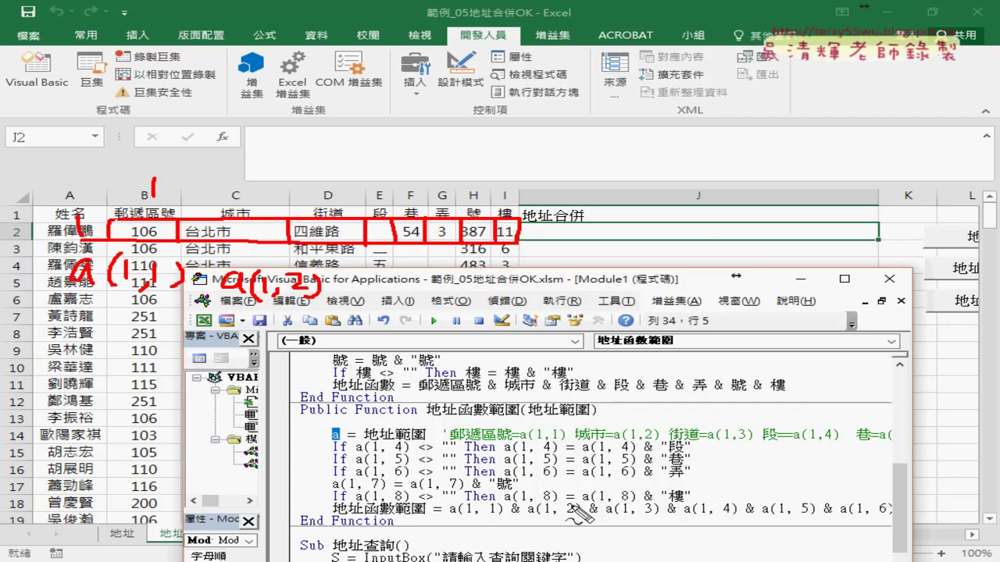
pyautogui.press('Escape')
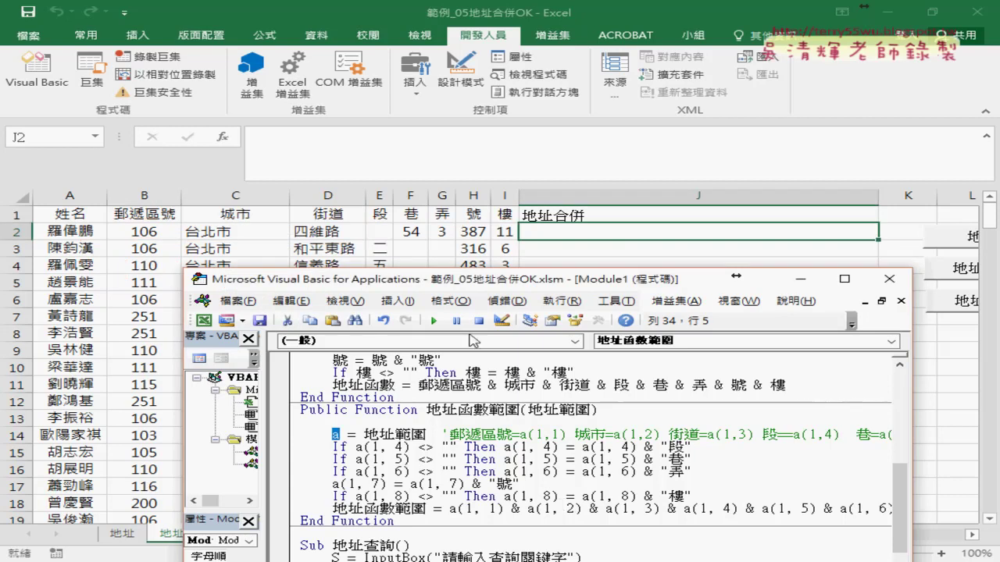
pyautogui.moveTo(478, 283); pyautogui.dragTo(390, 104)
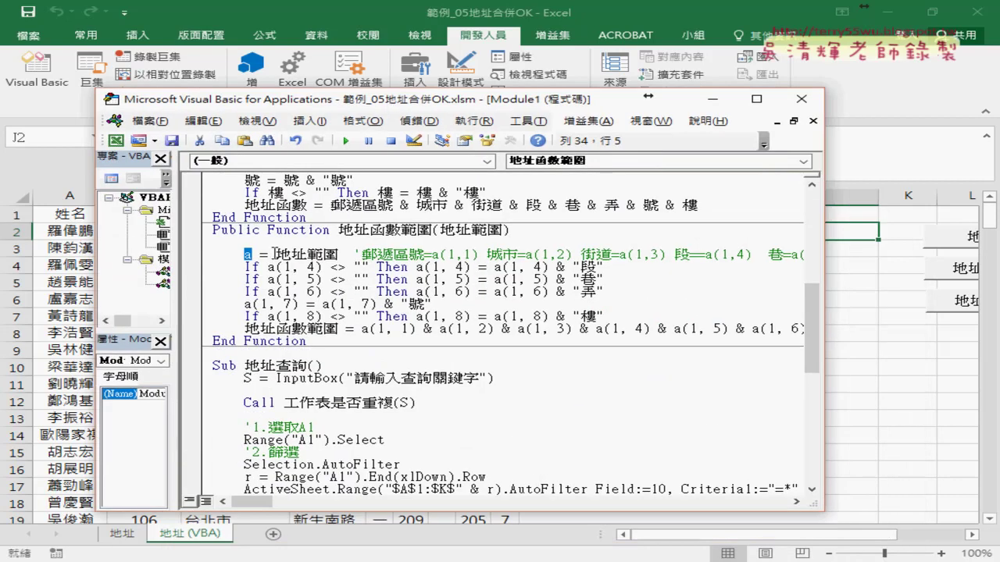
# Highlight the range assignment, the a(1,4) and a(1,6) lines and the result expression in 地址函數範圍
pyautogui.moveTo(346, 254); pyautogui.dragTo(244, 255)
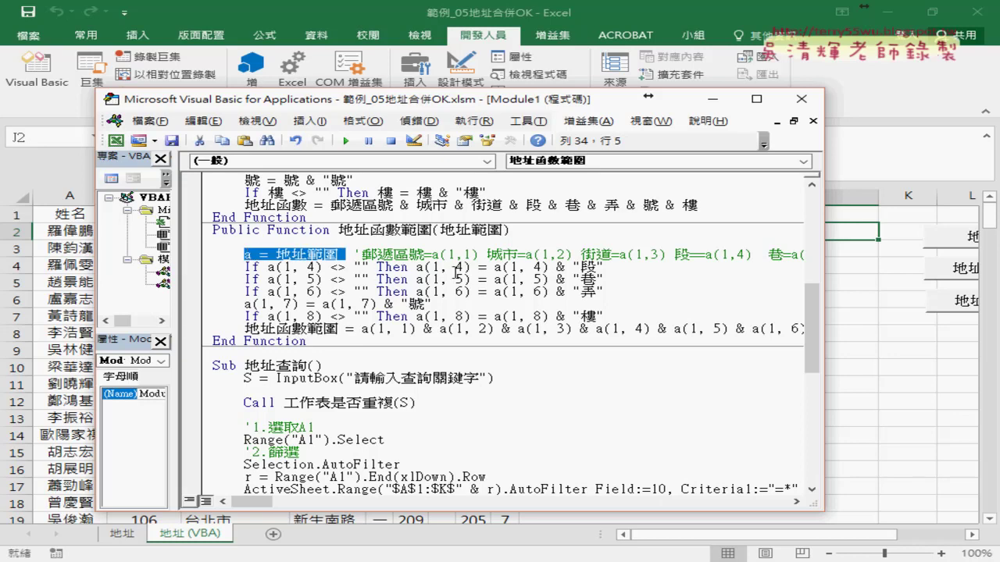
pyautogui.moveTo(603, 267); pyautogui.dragTo(245, 266)
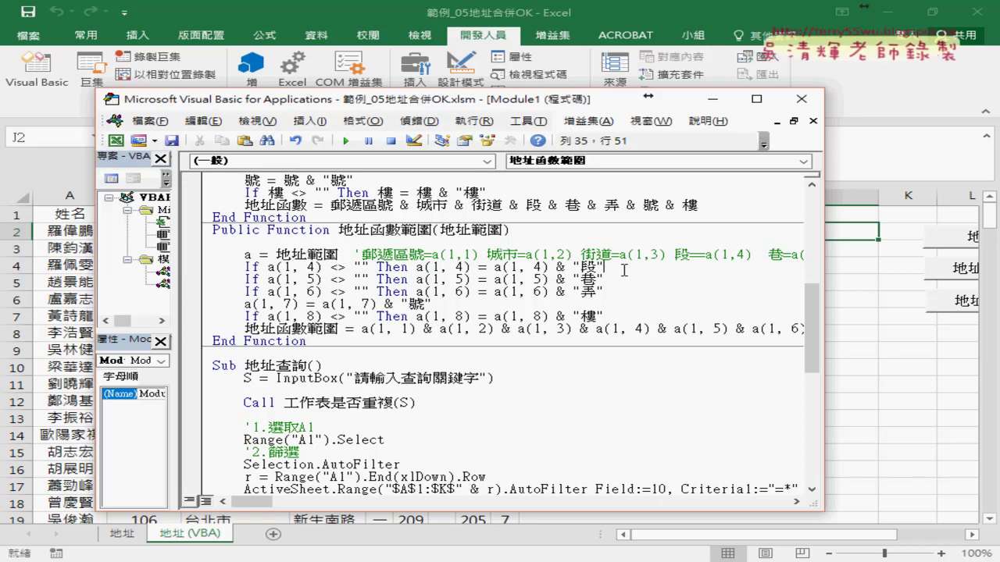
pyautogui.click(299, 291)
pyautogui.moveTo(361, 328); pyautogui.dragTo(415, 329)
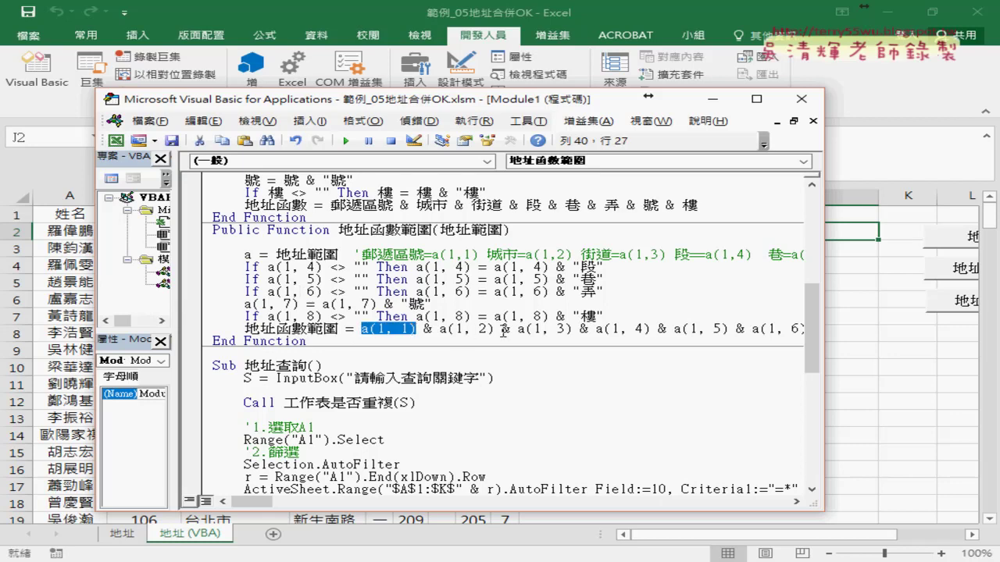
pyautogui.moveTo(823, 342); pyautogui.dragTo(987, 334)
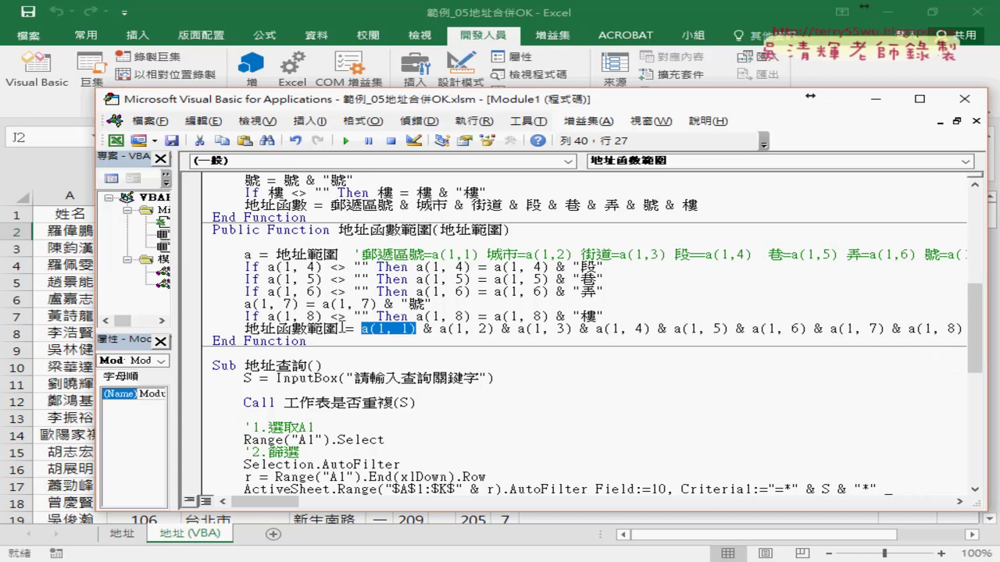
pyautogui.moveTo(346, 329); pyautogui.dragTo(244, 329)
# Enter =地址函數範圍(B2:I2) in J2 and fill it down column J
pyautogui.hotkey('alt', 'F11')
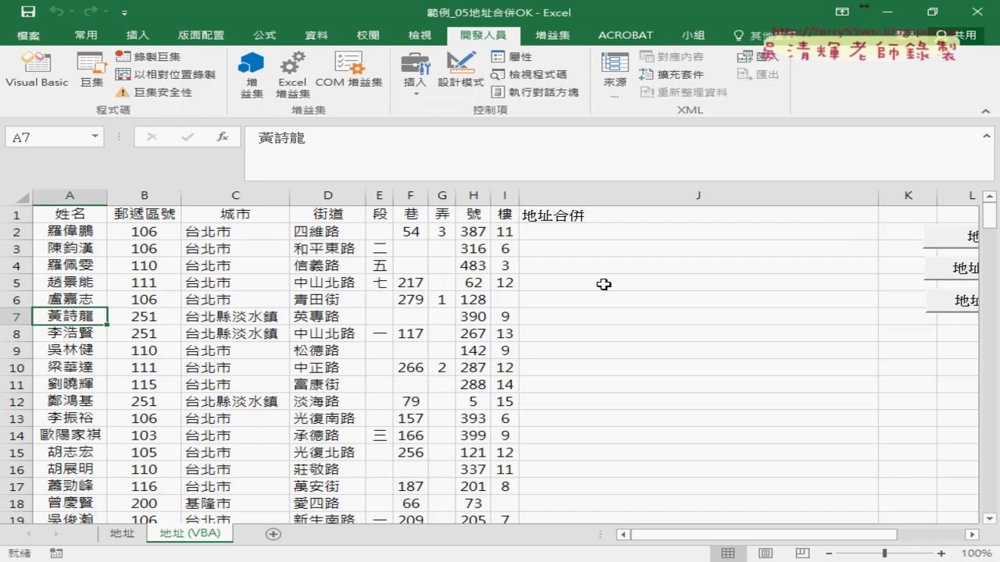
pyautogui.click(605, 232)
pyautogui.click(222, 137)
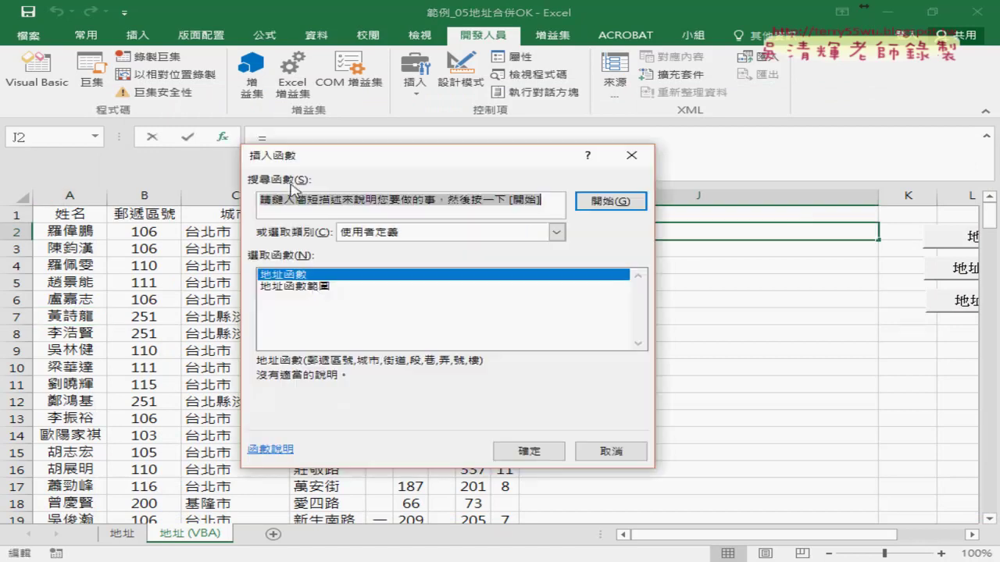
pyautogui.doubleClick(314, 288)
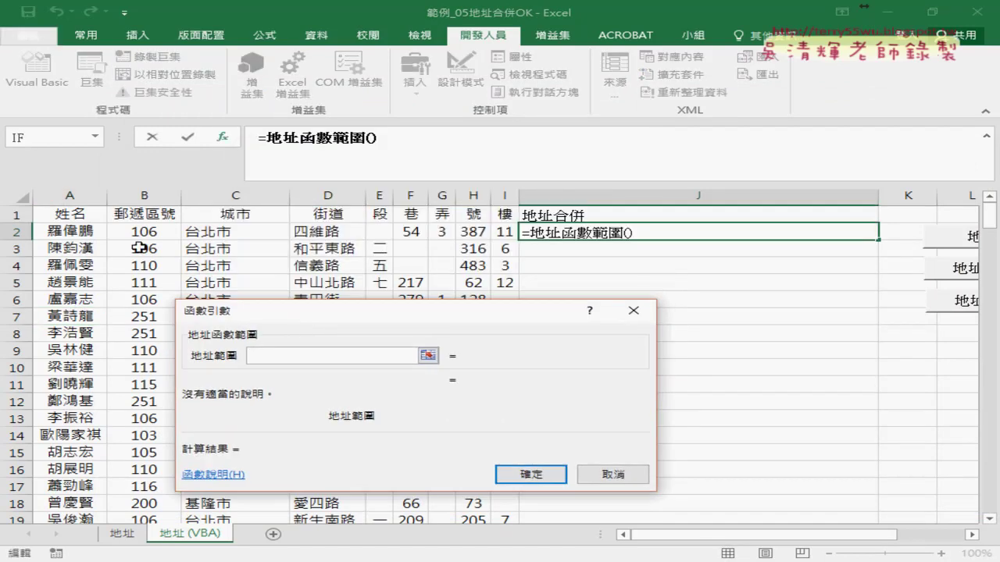
pyautogui.moveTo(117, 232); pyautogui.dragTo(504, 232)
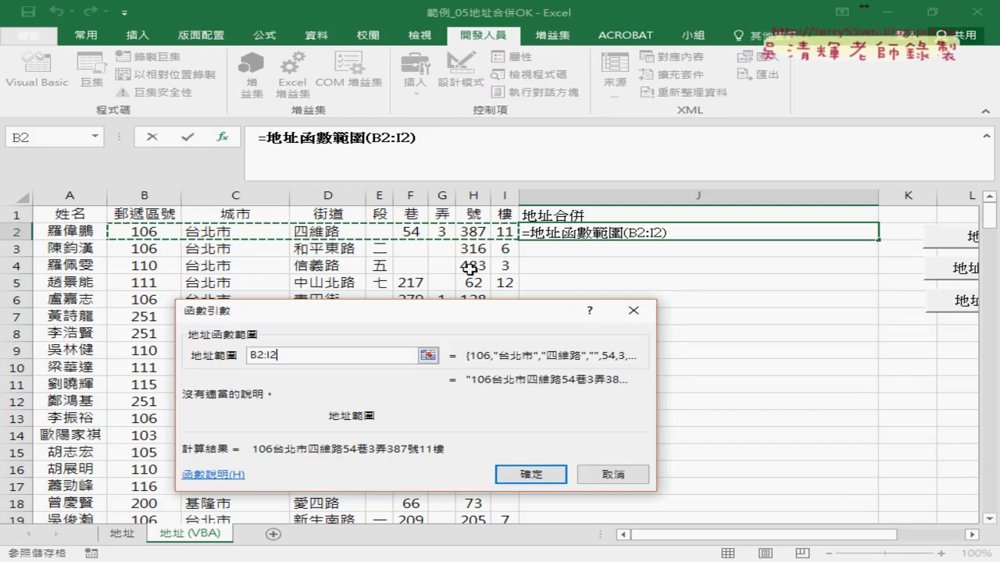
pyautogui.click(528, 474)
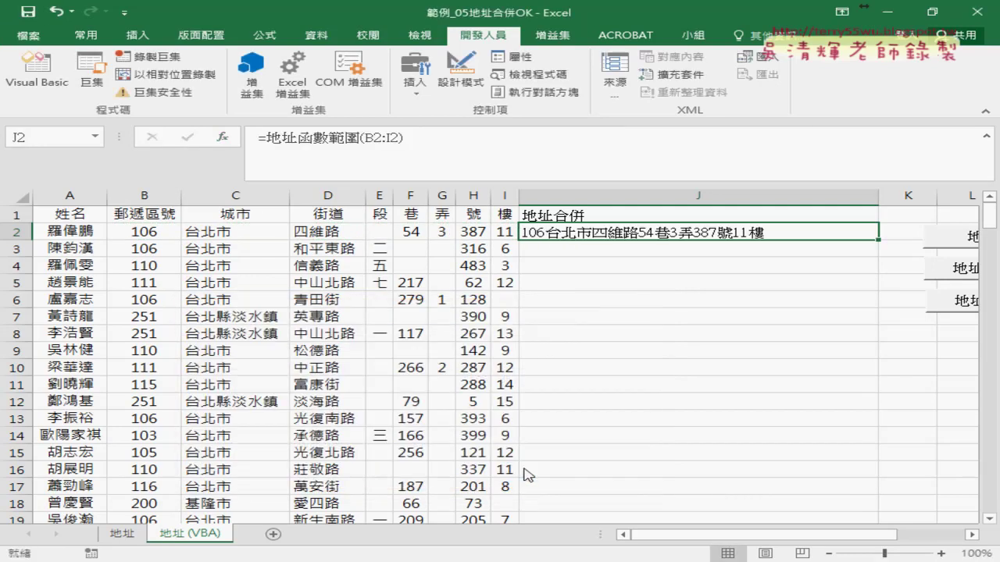
pyautogui.doubleClick(878, 238)
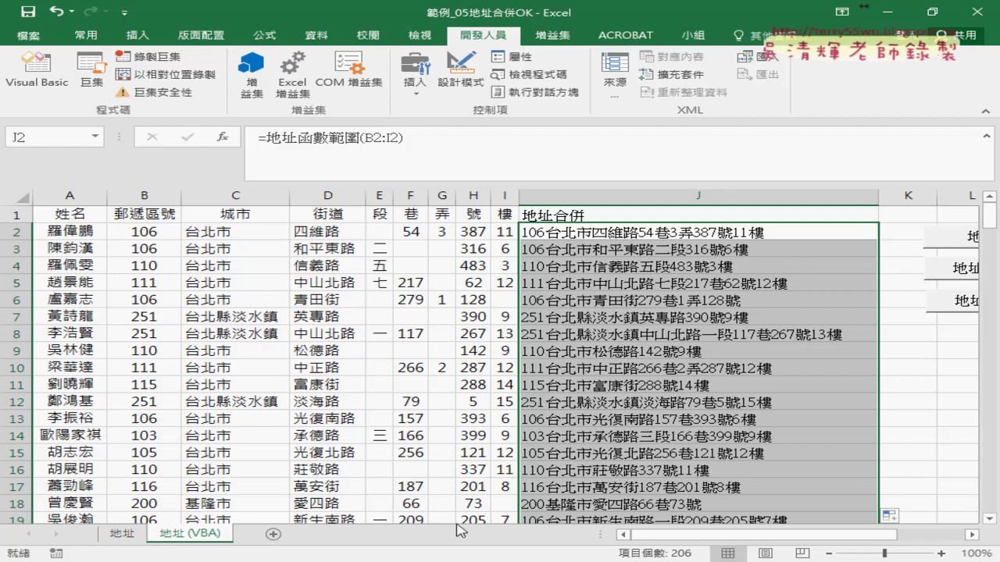
pyautogui.moveTo(714, 536); pyautogui.dragTo(765, 536)
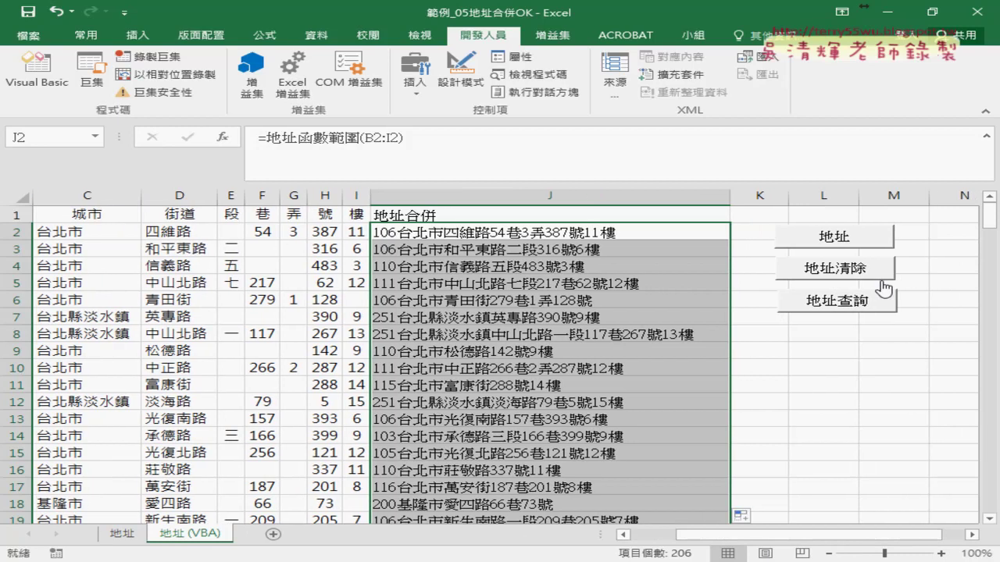
pyautogui.click(855, 272)
pyautogui.click(847, 242)
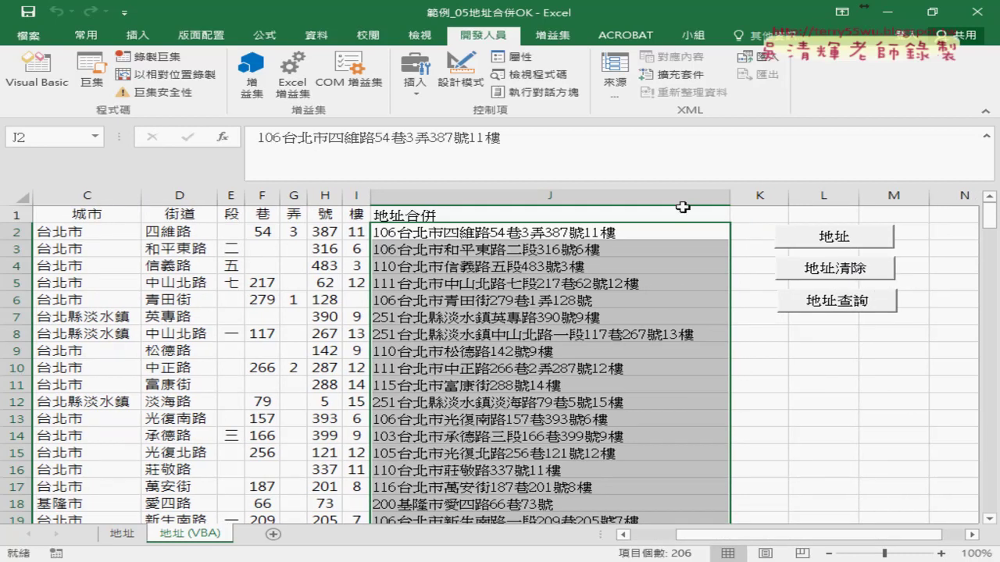
pyautogui.click(825, 269)
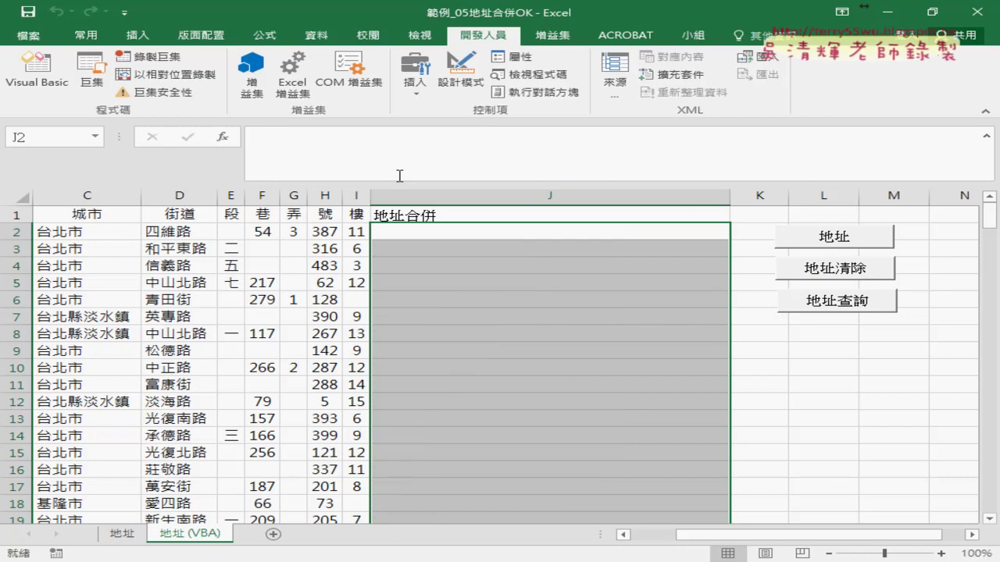
pyautogui.click(223, 139)
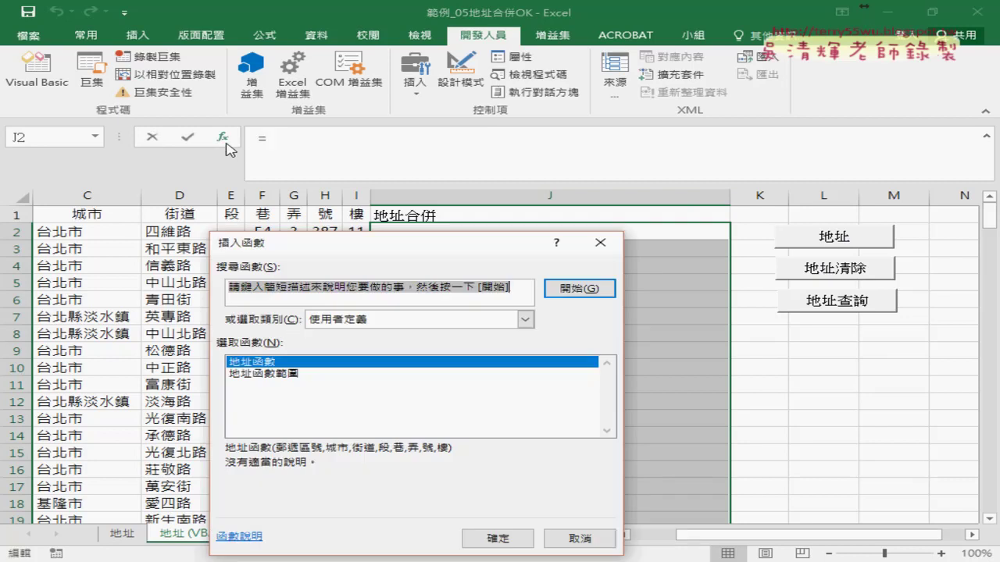
pyautogui.click(268, 373)
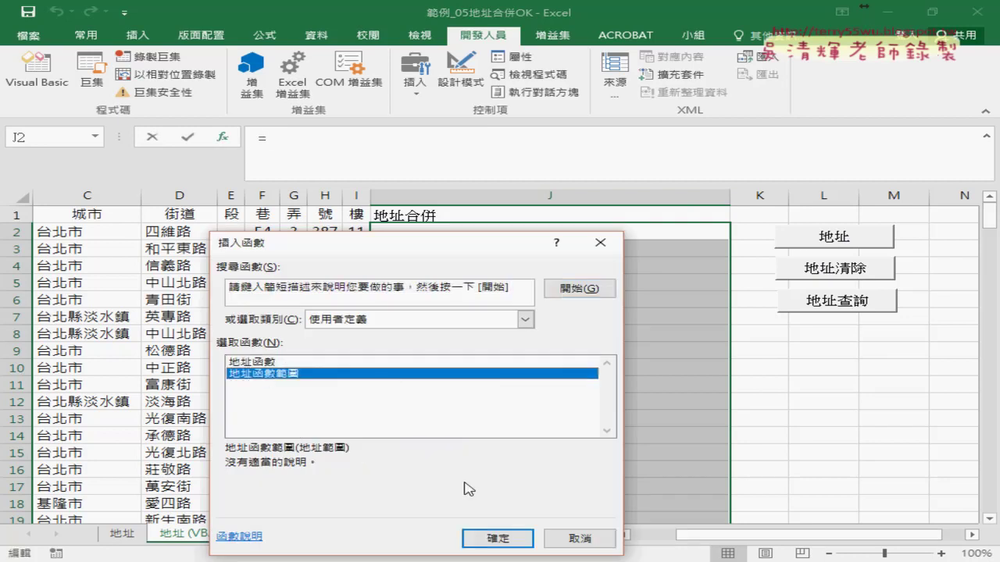
pyautogui.click(500, 539)
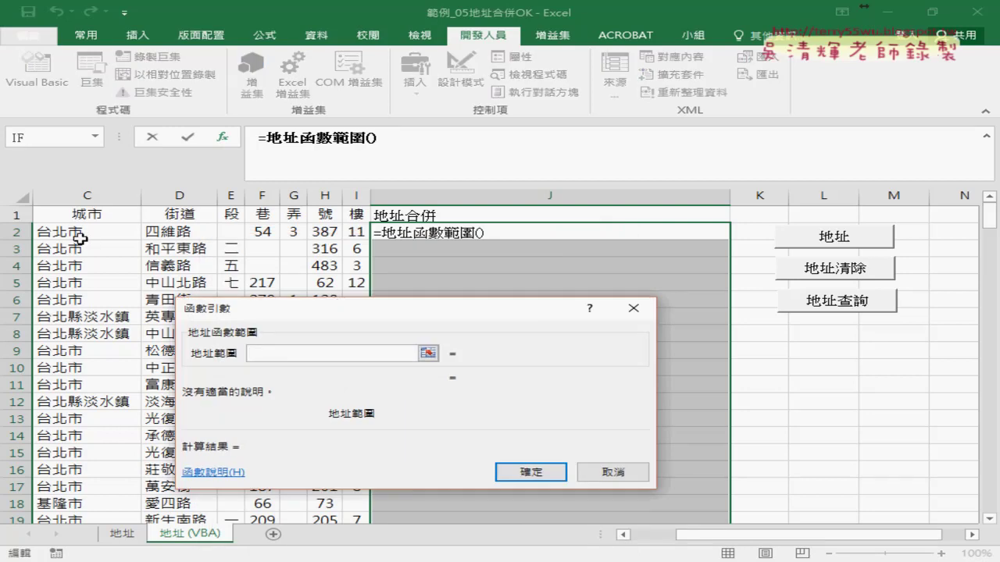
pyautogui.hscroll(-1, 710, 536)
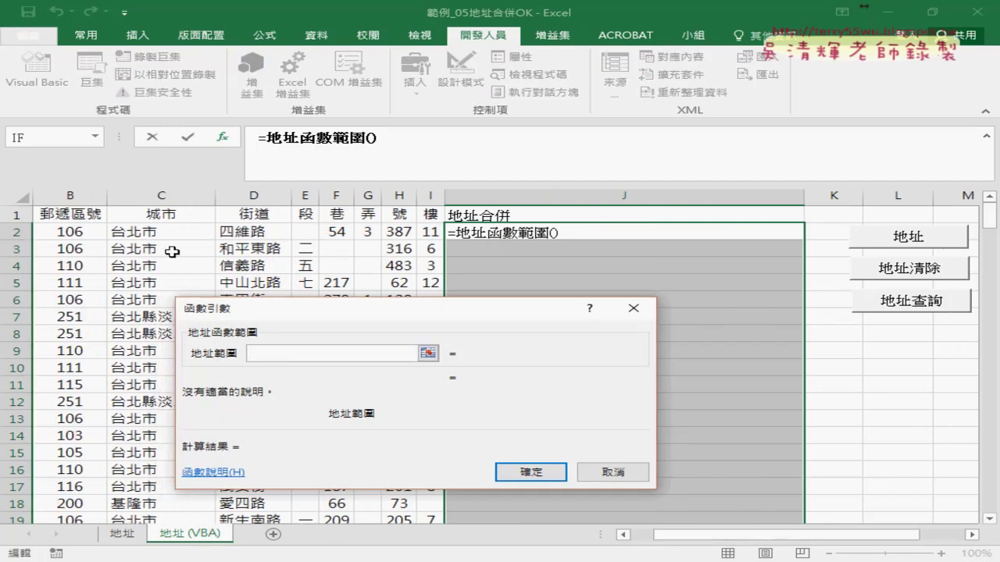
pyautogui.moveTo(81, 231); pyautogui.dragTo(431, 232)
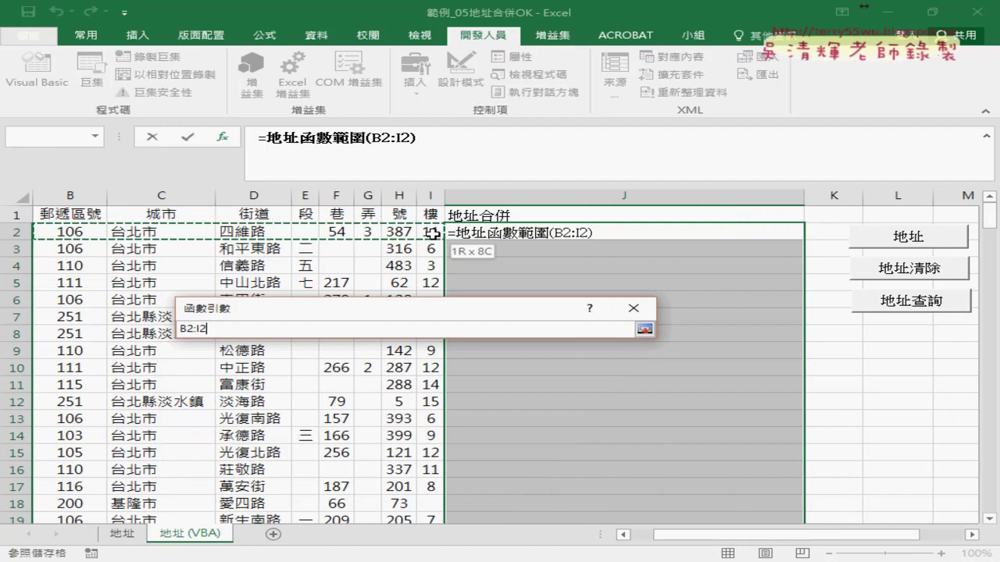
pyautogui.click(531, 472)
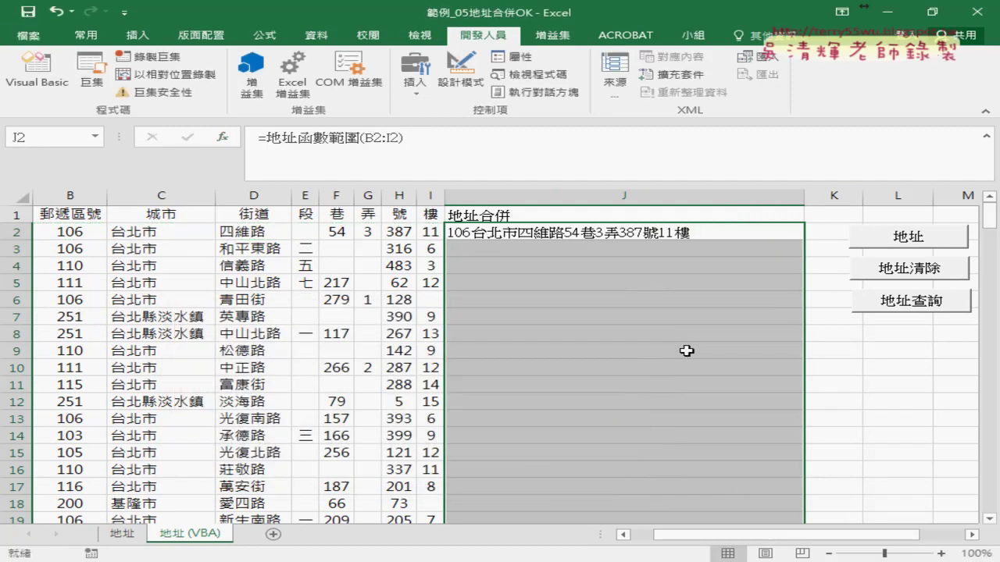
pyautogui.doubleClick(804, 238)
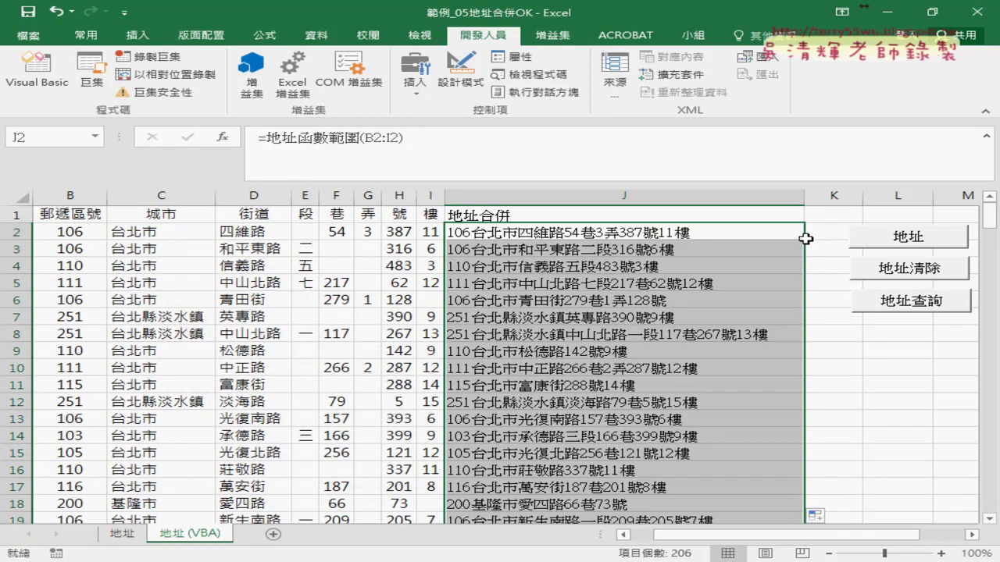